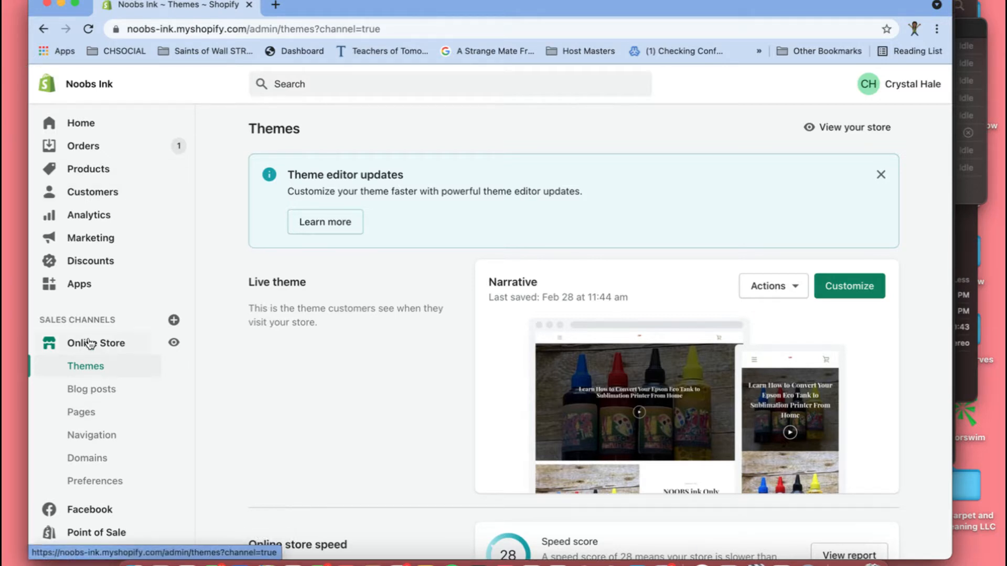
- Clear the Google Analytics account ID in the online store preferences and save the change
left_click(84, 478)
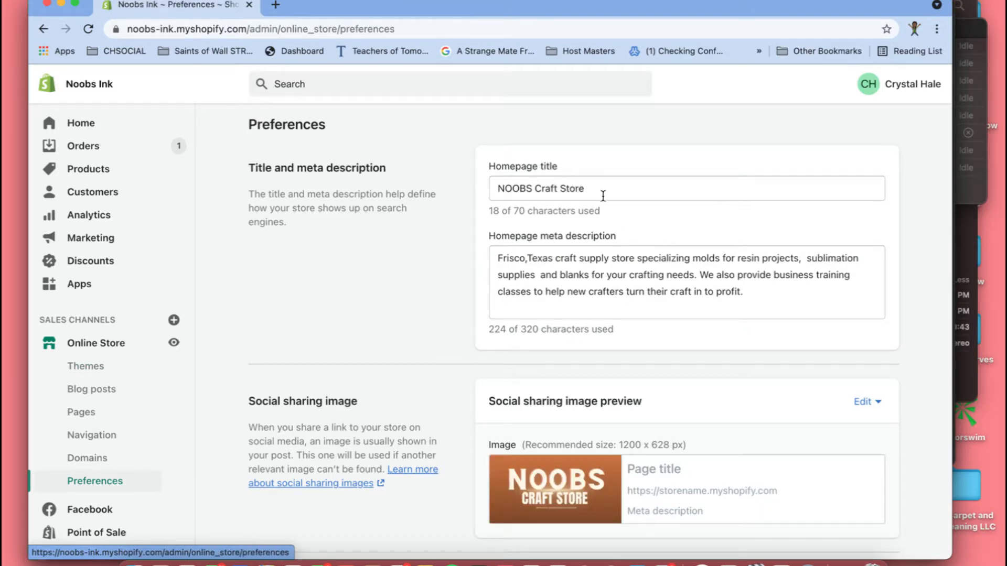
scroll(636, 401, "down", 5)
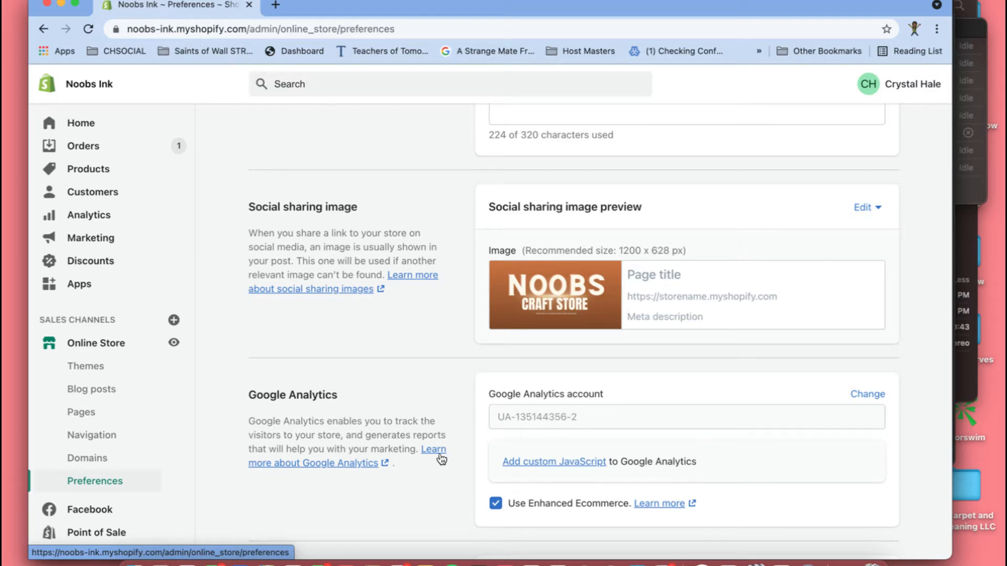
left_click(868, 395)
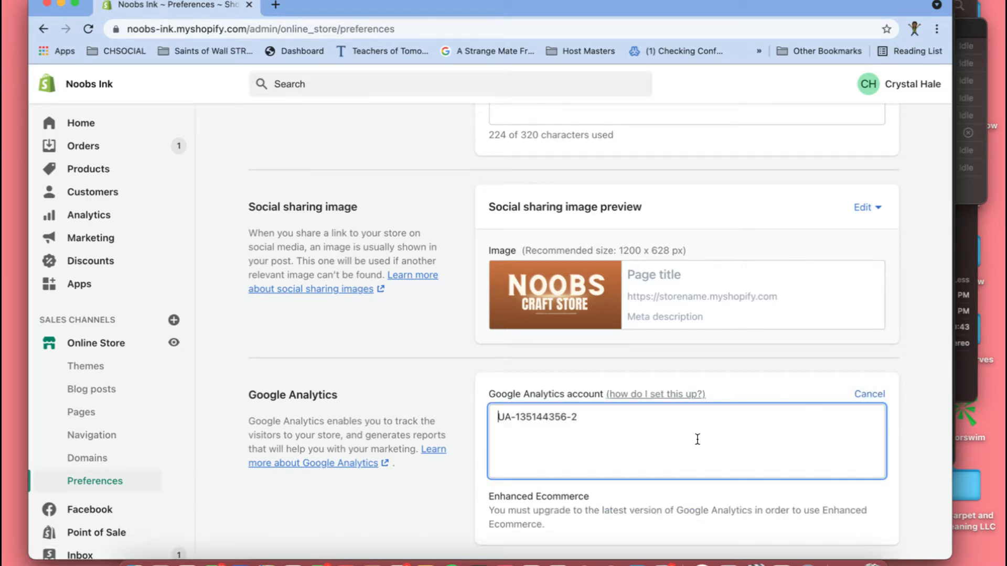
scroll(661, 430, "down", 2)
left_click_drag(606, 312, 483, 306)
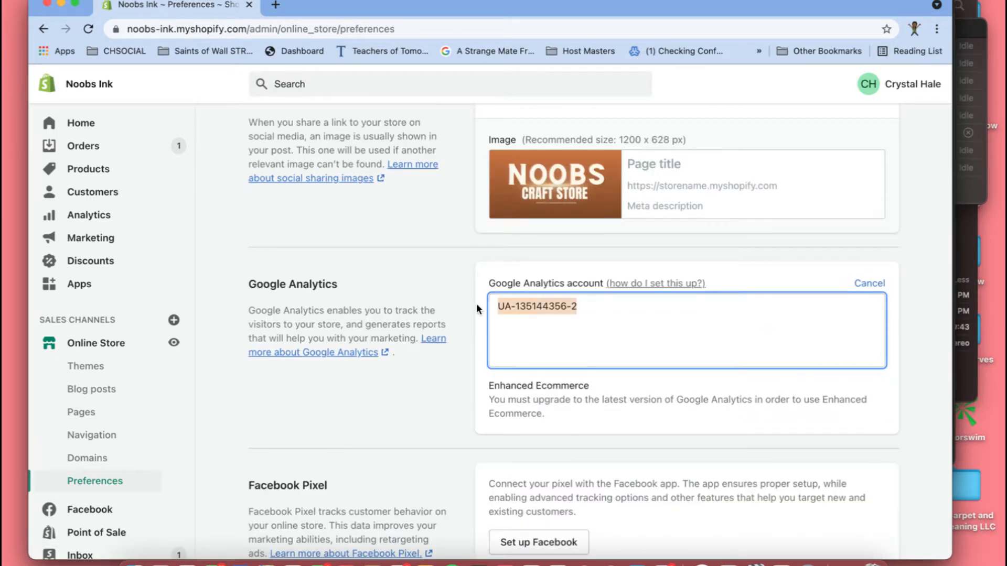
key("BackSpace")
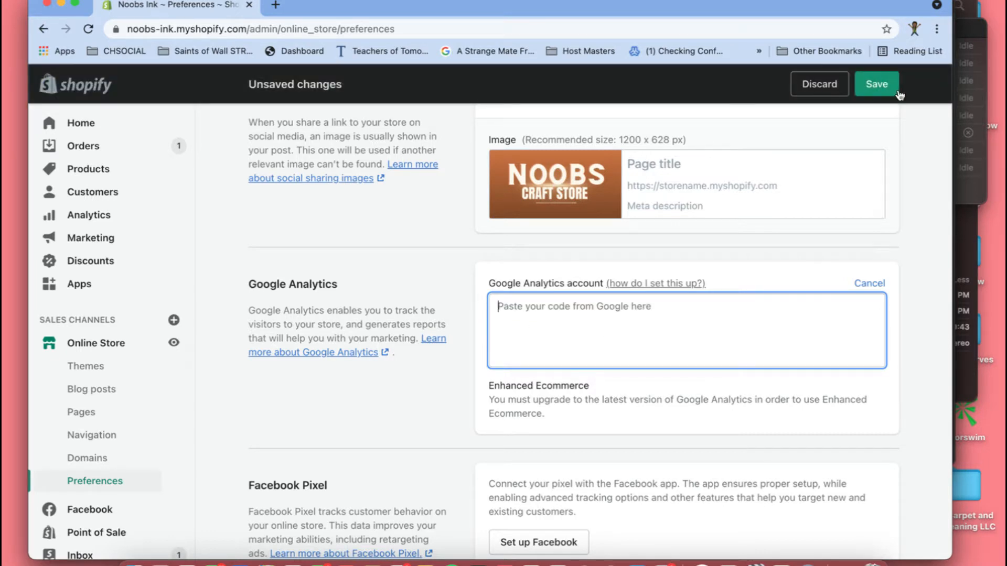
left_click(895, 91)
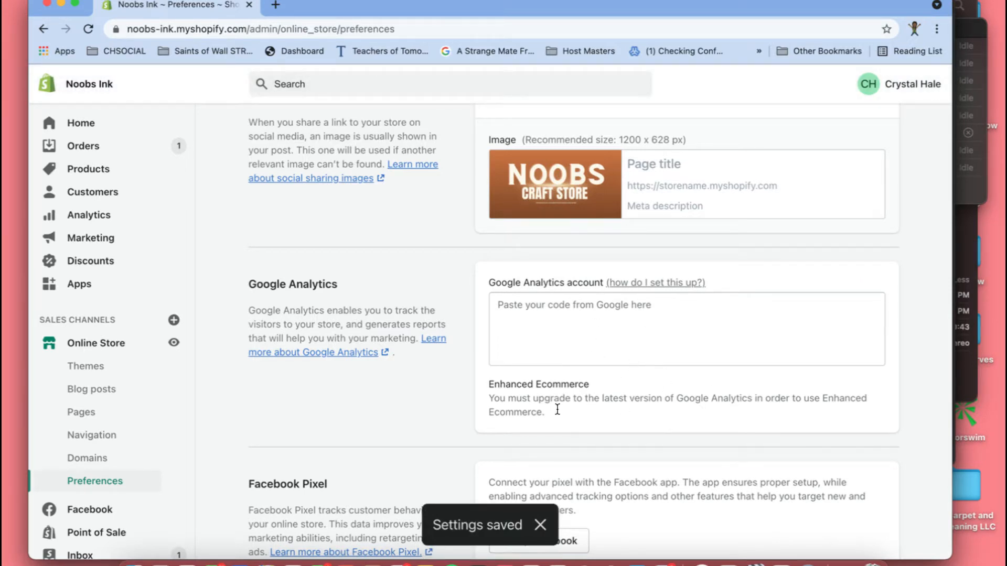
scroll(608, 437, "down", 4)
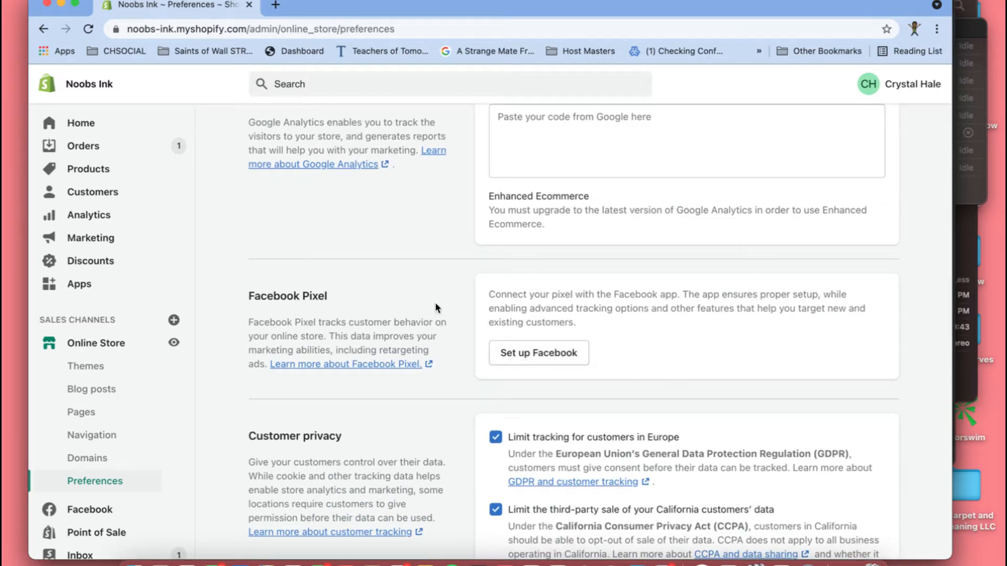
scroll(542, 265, "up", 5)
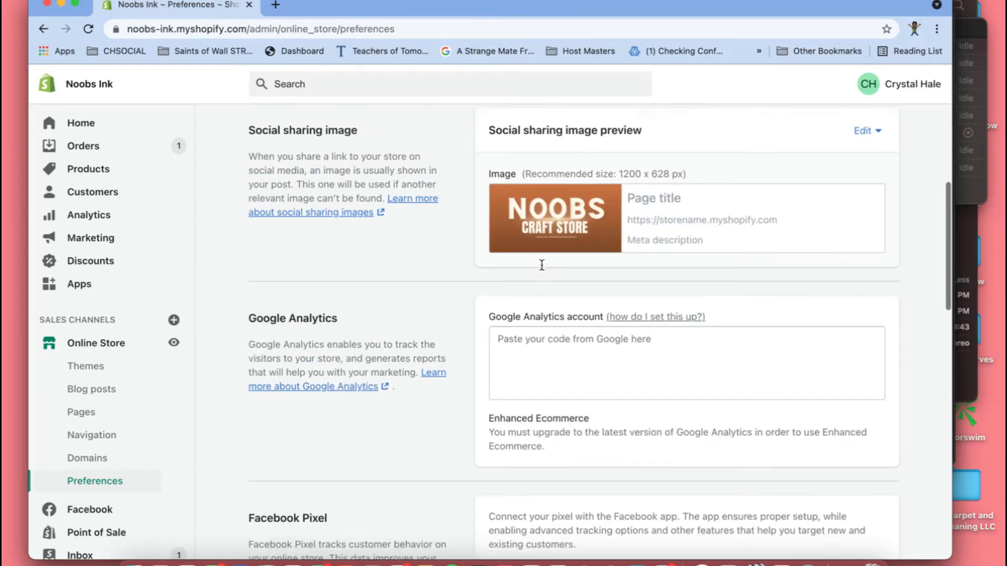
scroll(542, 265, "up", 2)
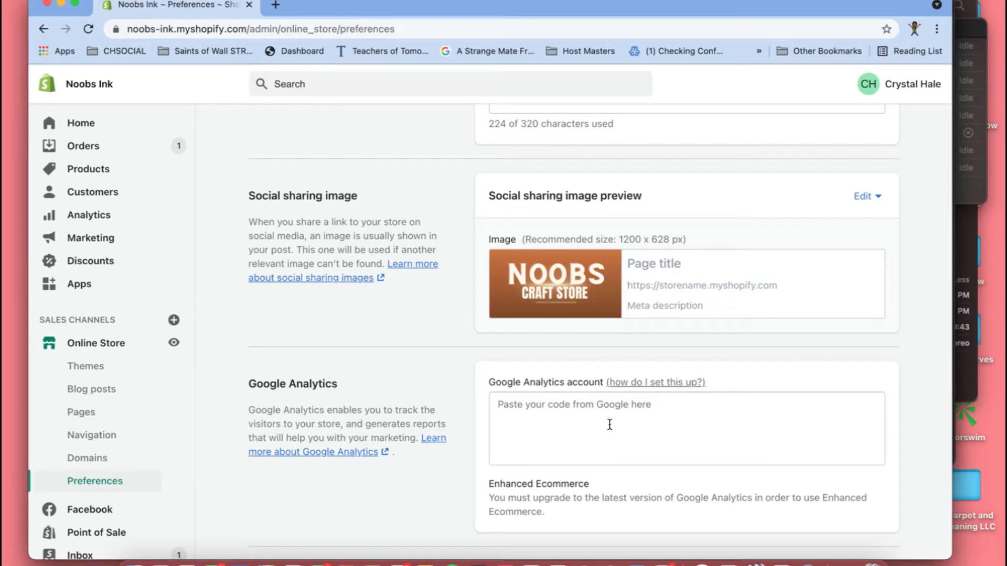
- Open analytics.google.com in a new browser tab
left_click(275, 5)
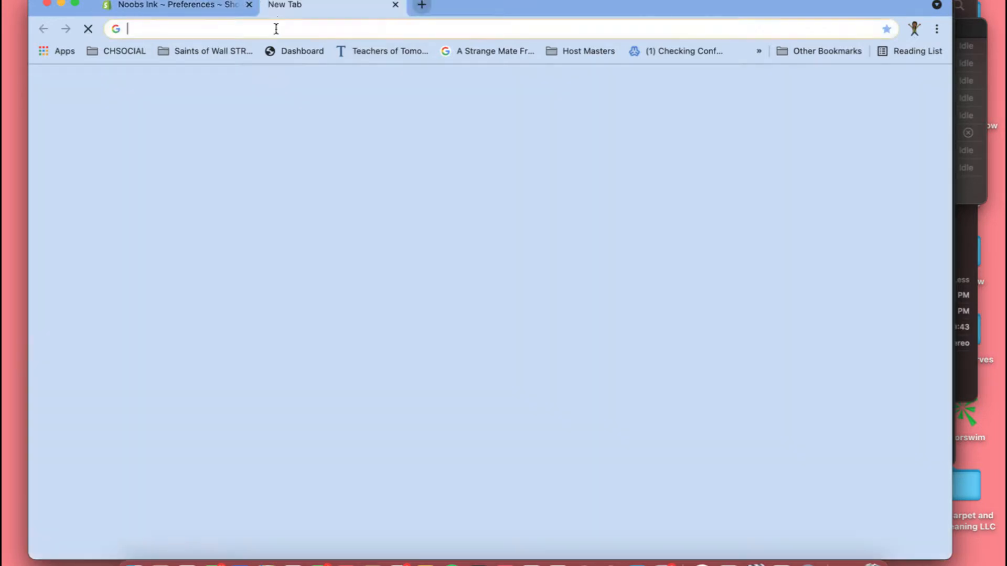
left_click(276, 28)
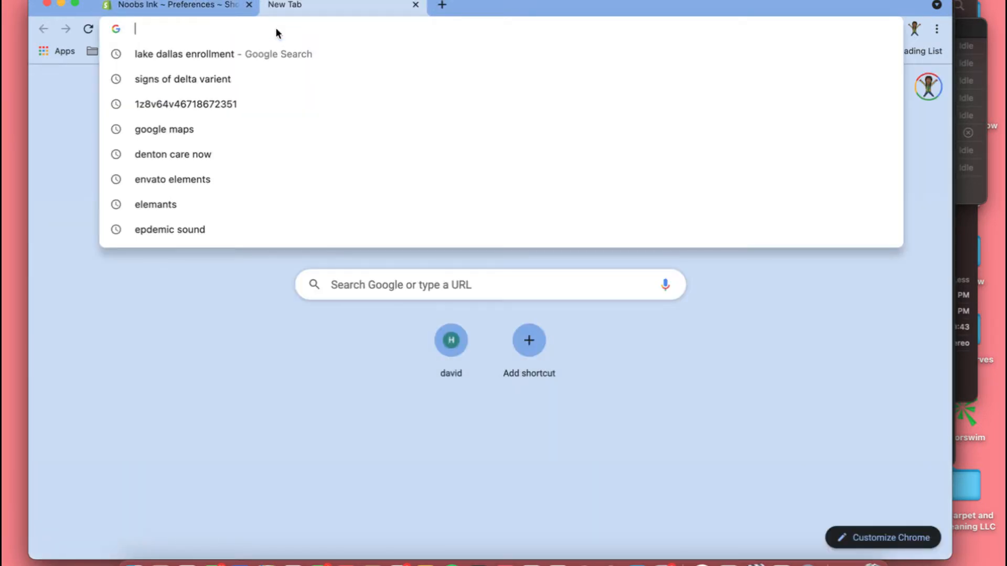
type("analytics")
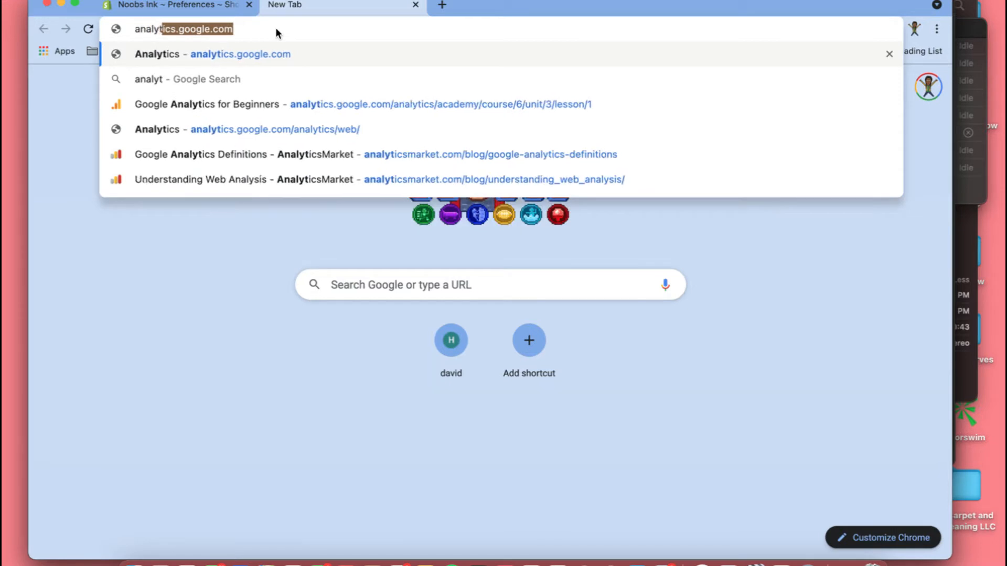
type(".google.com")
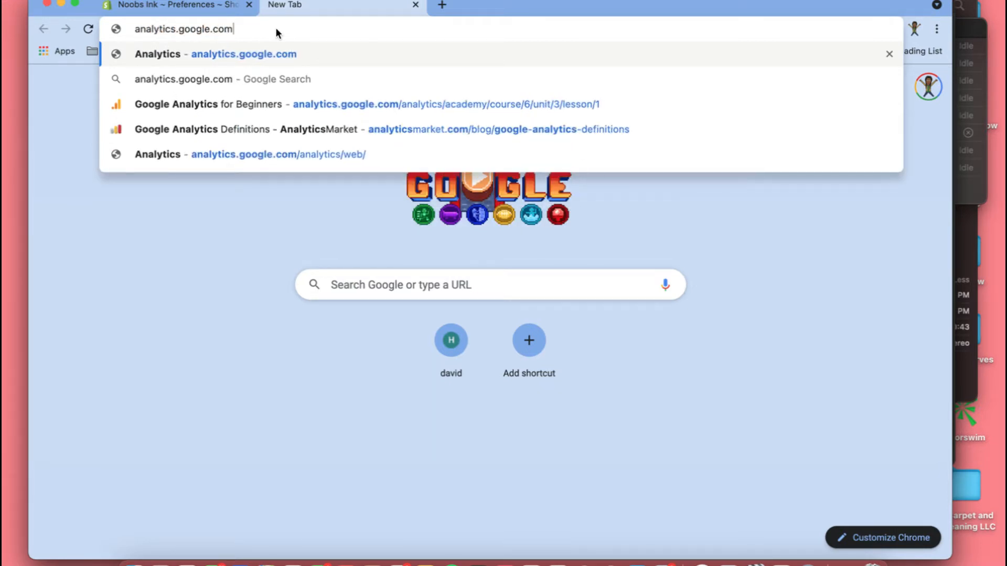
key("Return")
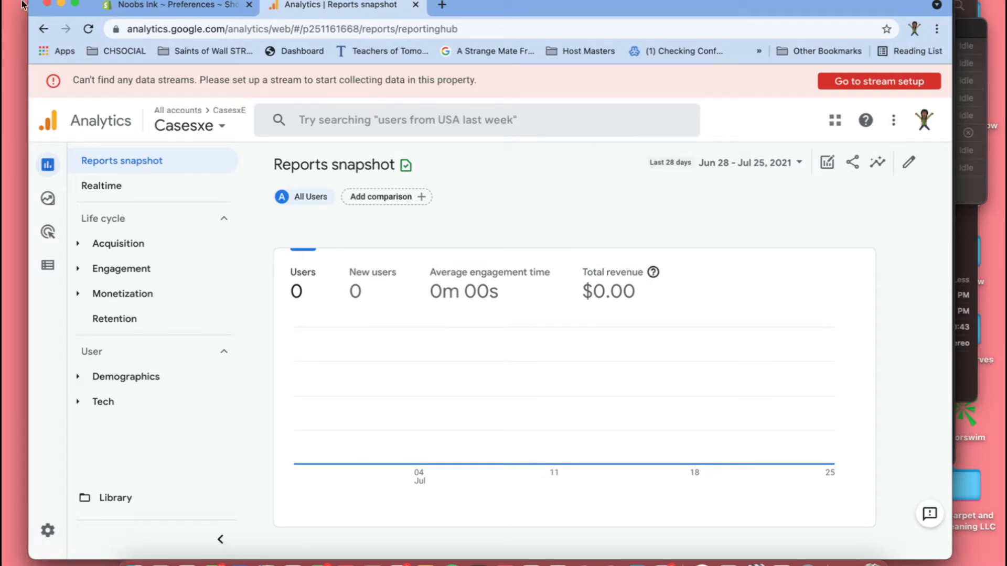
- Go to the Casesxe property's data stream setup and open the account and property administration overview
left_click(838, 82)
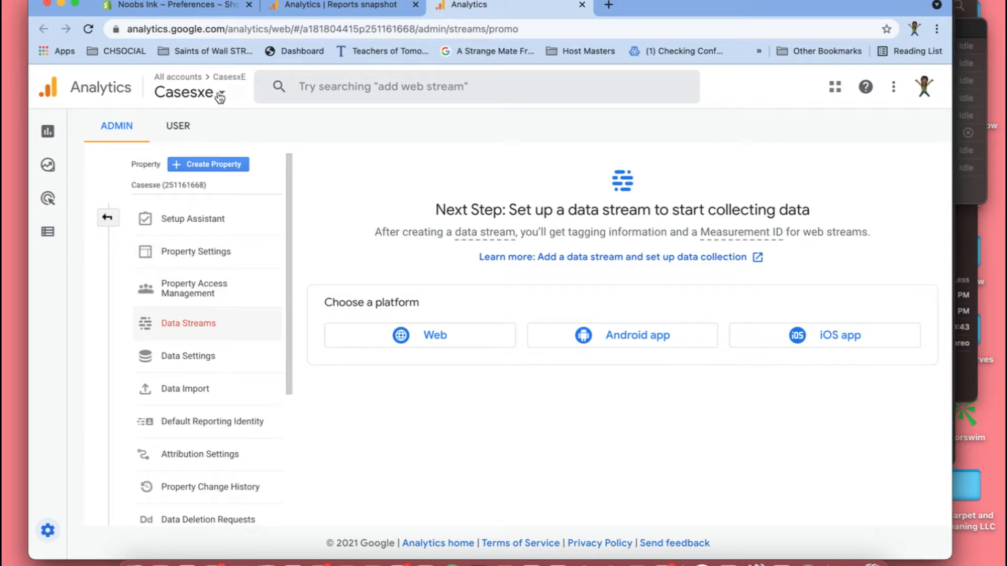
mouse_move(39, 474)
left_click(47, 531)
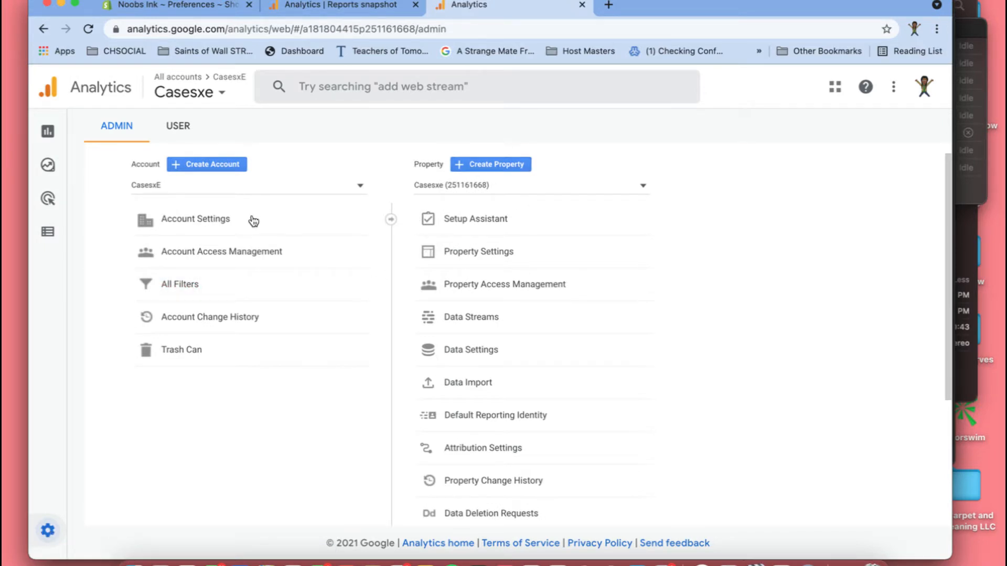
- Look through the list of existing Analytics accounts and close it without switching accounts
left_click(216, 93)
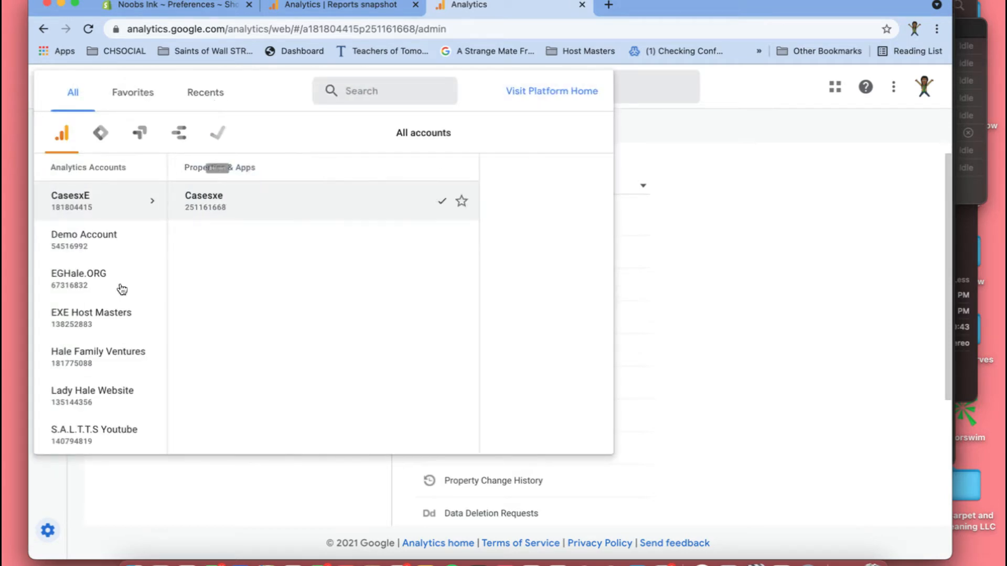
scroll(112, 341, "down", 5)
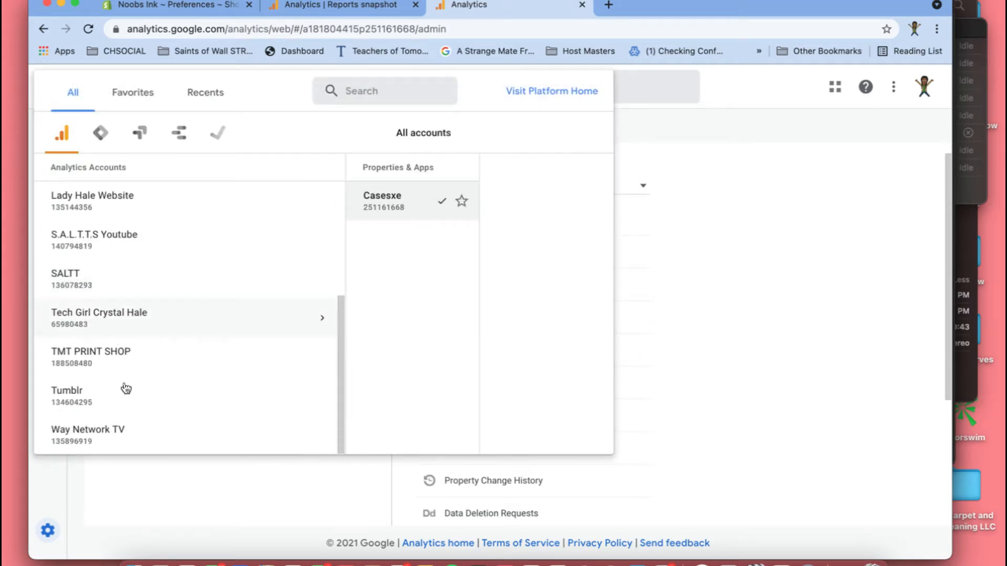
left_click(78, 501)
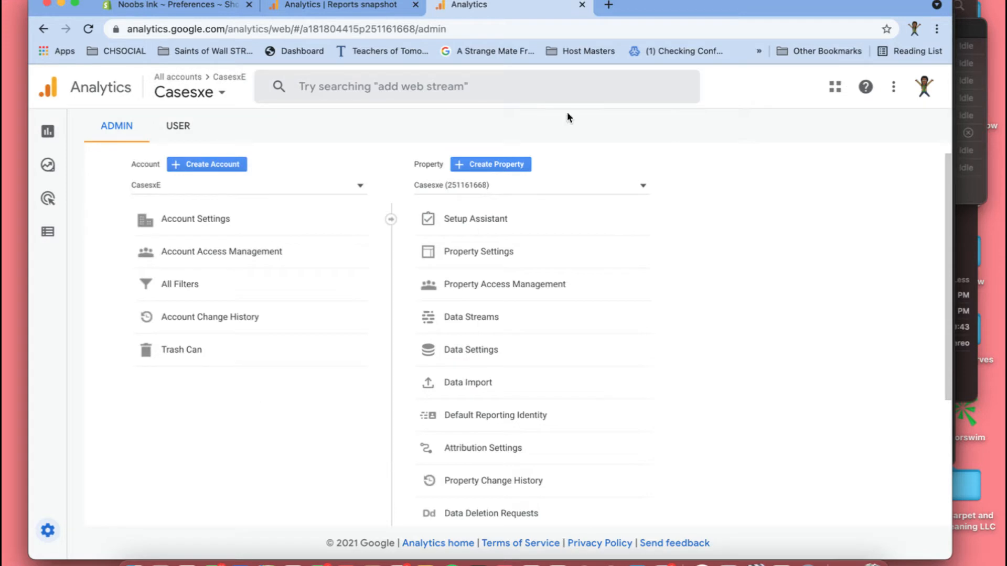
- Start creating a new Analytics account and name it "Xauti Marketing"
left_click(208, 165)
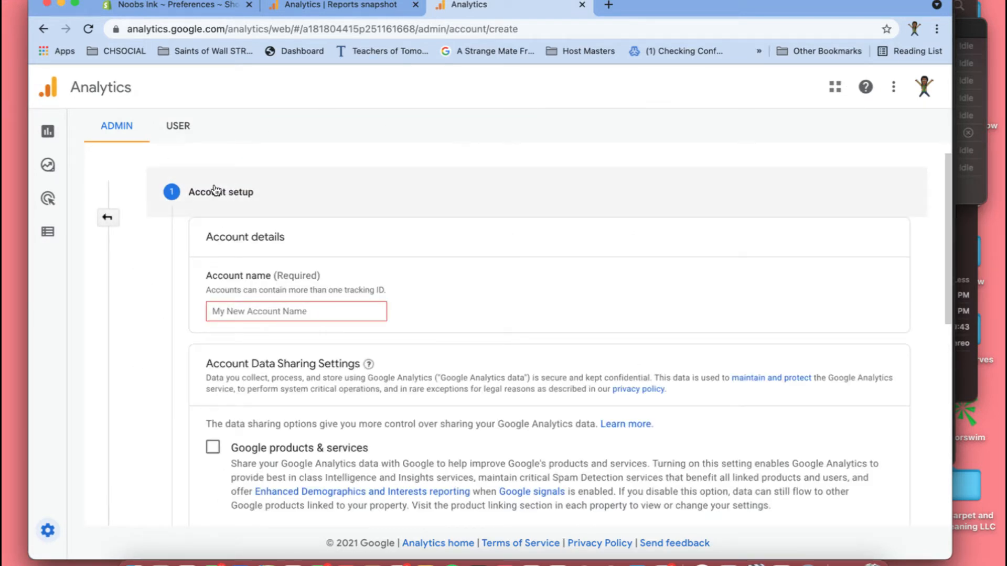
left_click(264, 313)
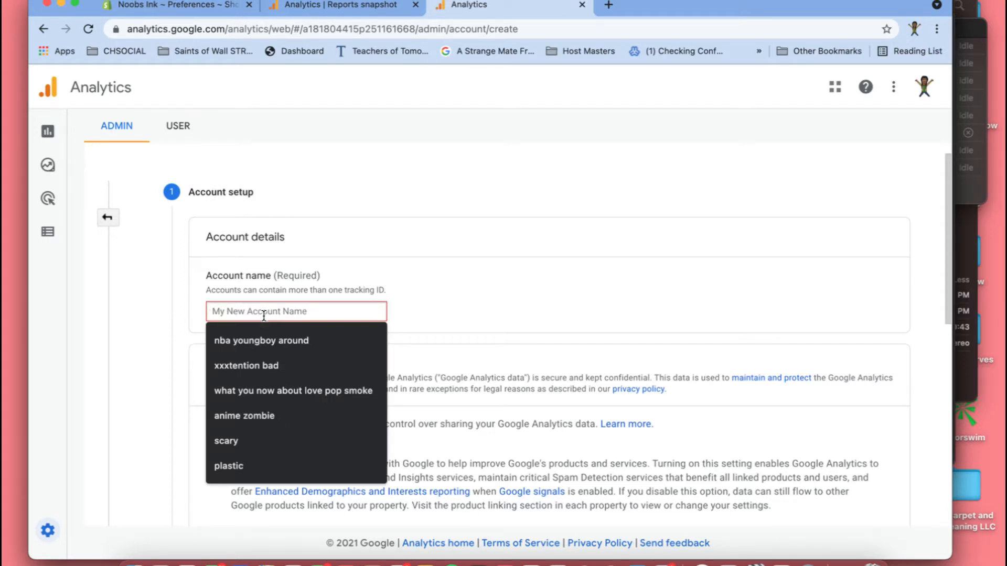
type("X")
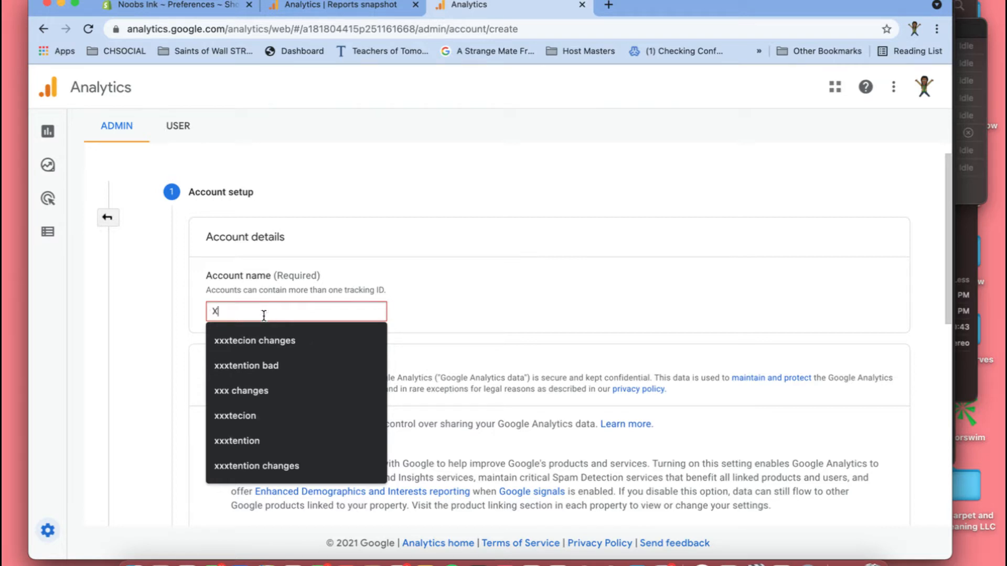
type("auti M")
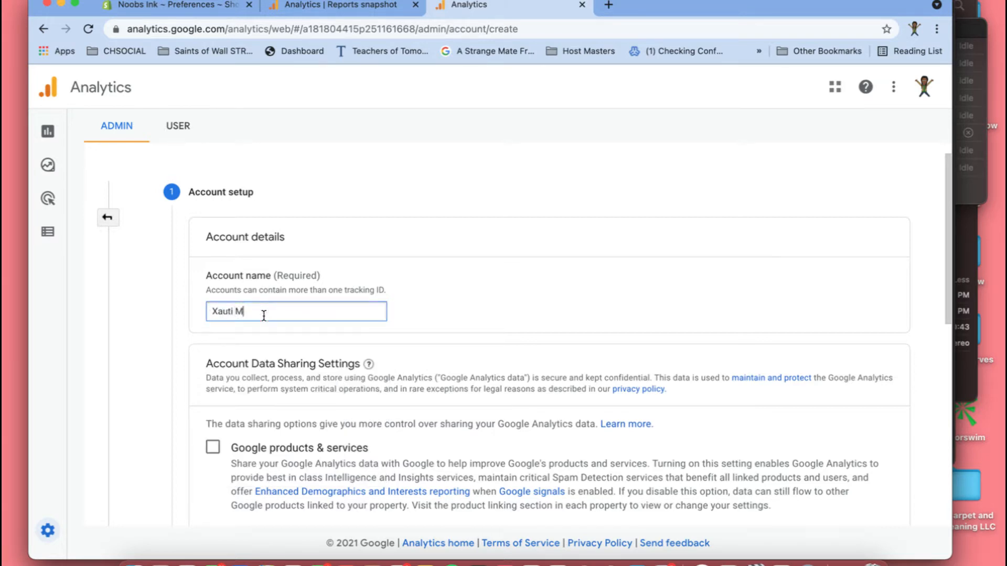
type("arketing")
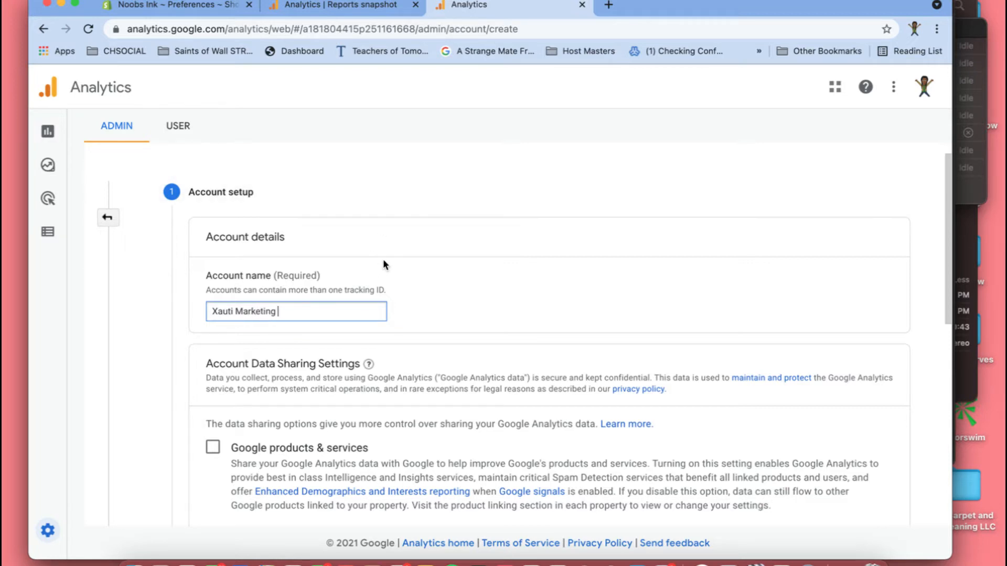
- Review the account data sharing settings, leave them as they are and continue to the property setup
scroll(383, 260, "down", 3)
scroll(384, 260, "down", 1)
scroll(384, 261, "up", 1)
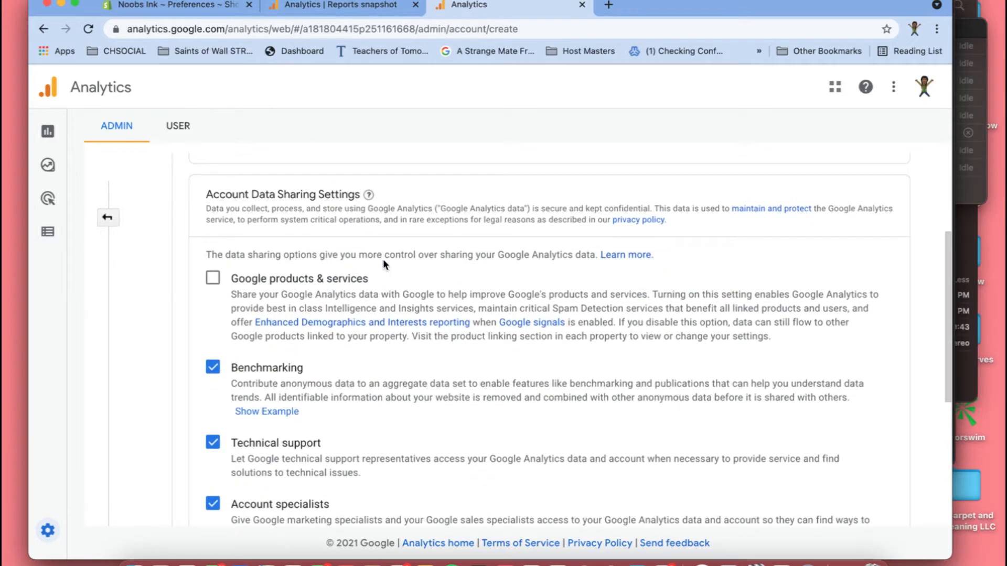
scroll(383, 259, "down", 3)
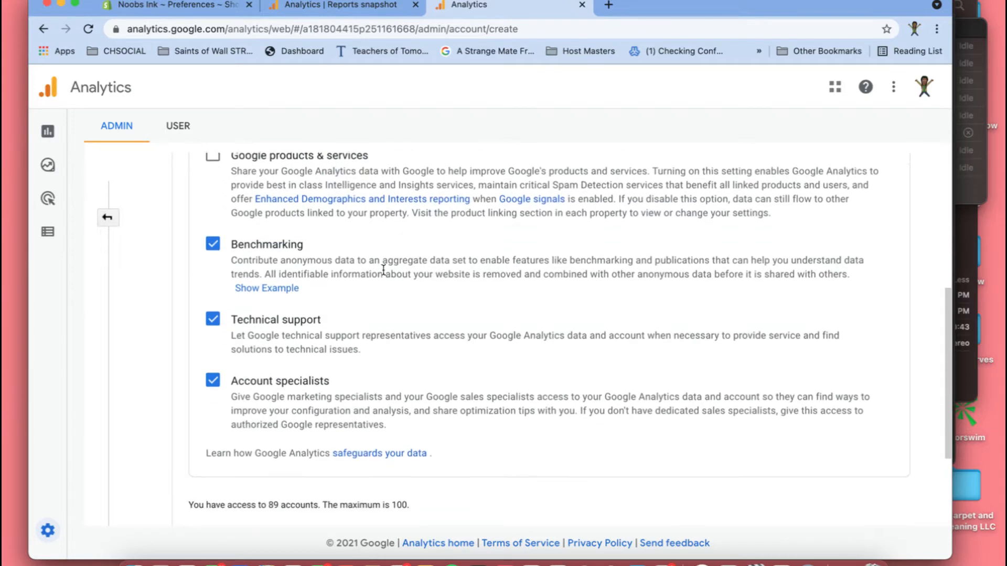
scroll(383, 262, "up", 2)
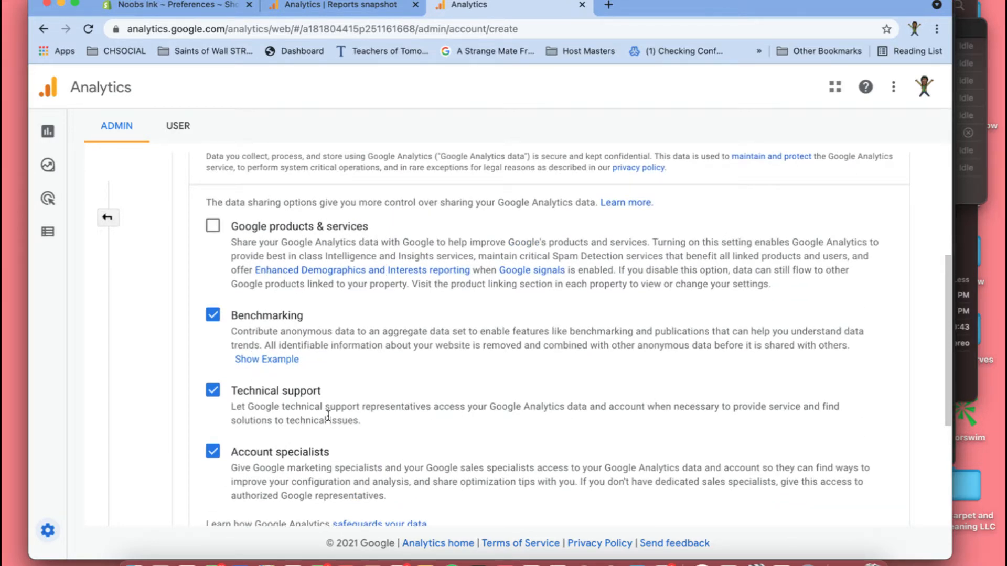
scroll(319, 430, "down", 2)
scroll(319, 430, "down", 2)
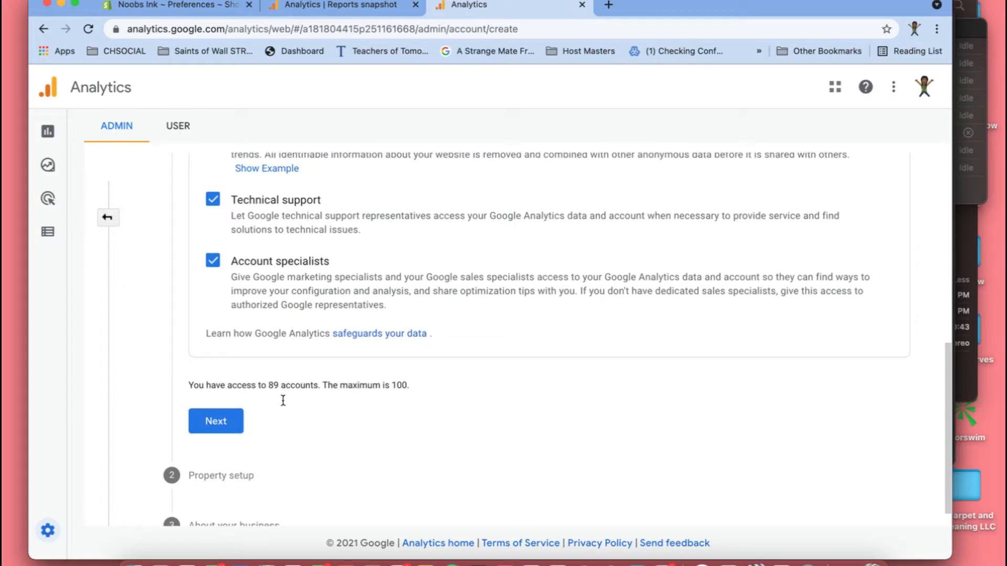
left_click(216, 423)
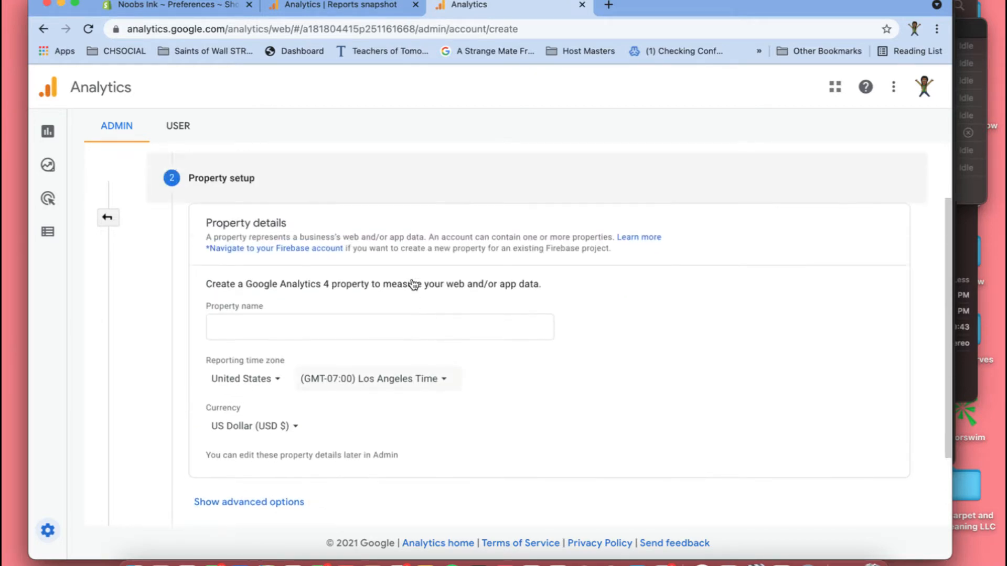
- Name the new property "Noobs Ink"
left_click(272, 337)
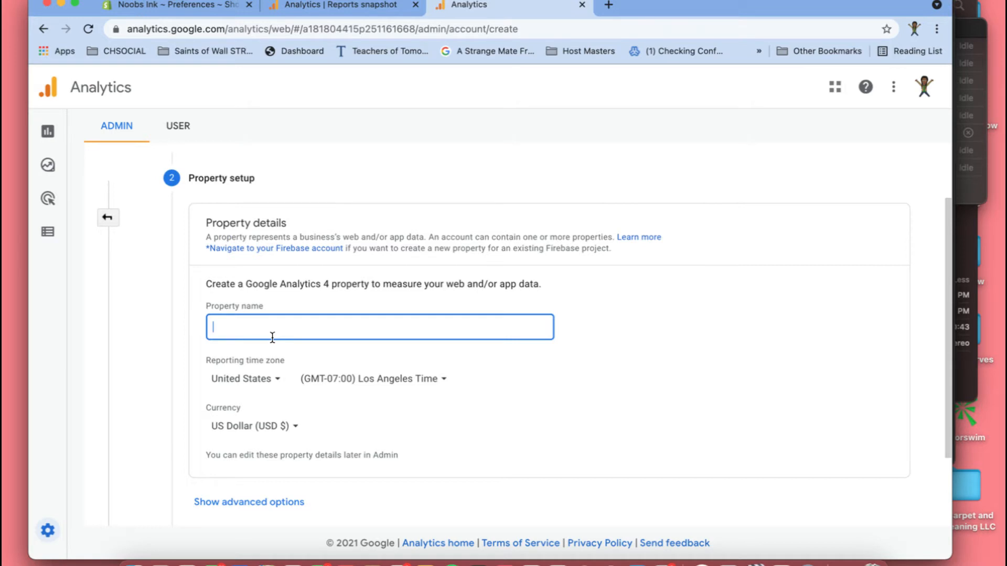
type("NOOBS INK")
key("BackSpace")
key("BackSpace")
key("BackSpace")
key("BackSpace")
key("BackSpace")
type("oobs INK")
key("BackSpace")
key("BackSpace")
key("BackSpace")
- Set the property's reporting time zone to (GMT-05:00) Chicago Time and continue to the business information
left_click(449, 388)
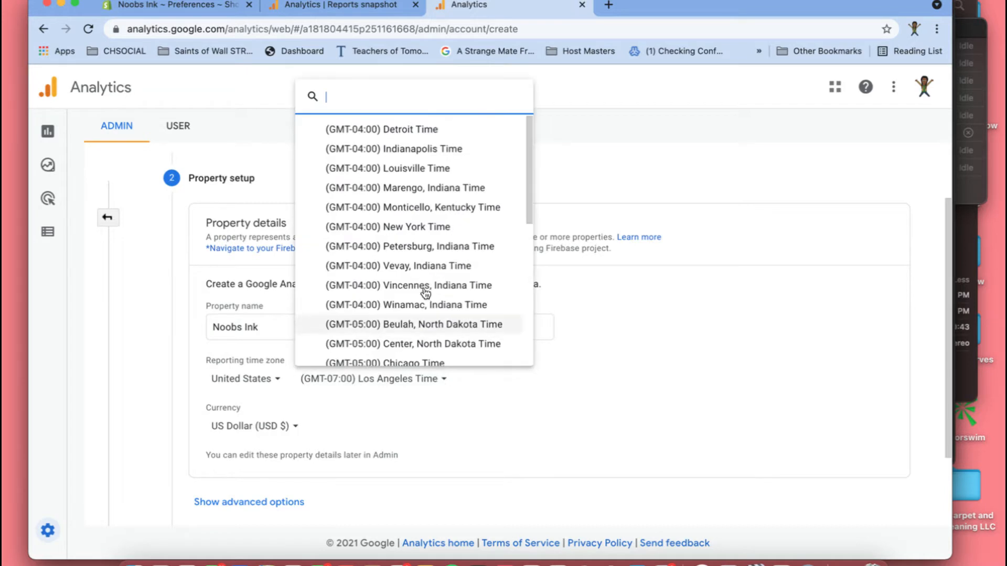
scroll(400, 324, "down", 2)
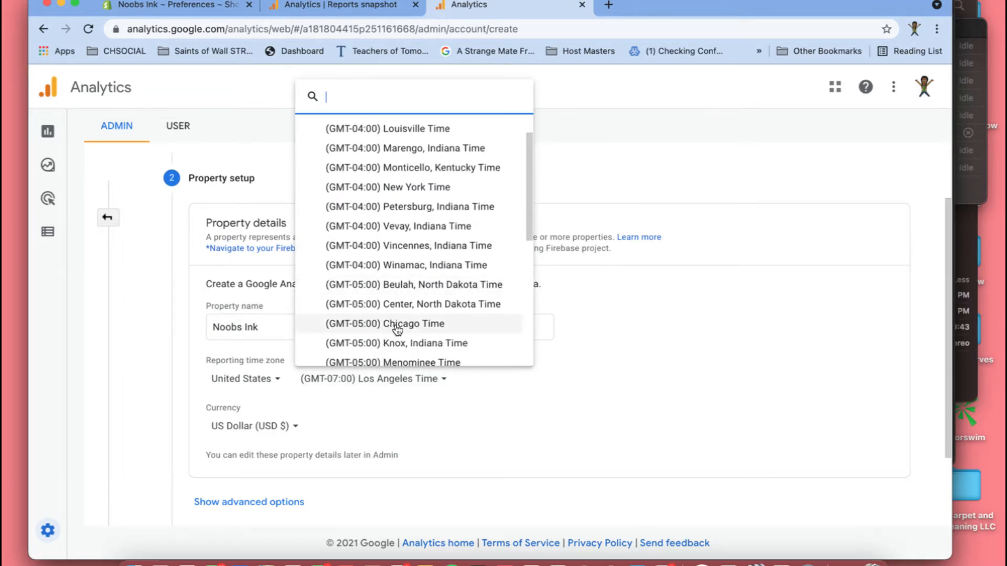
left_click(396, 325)
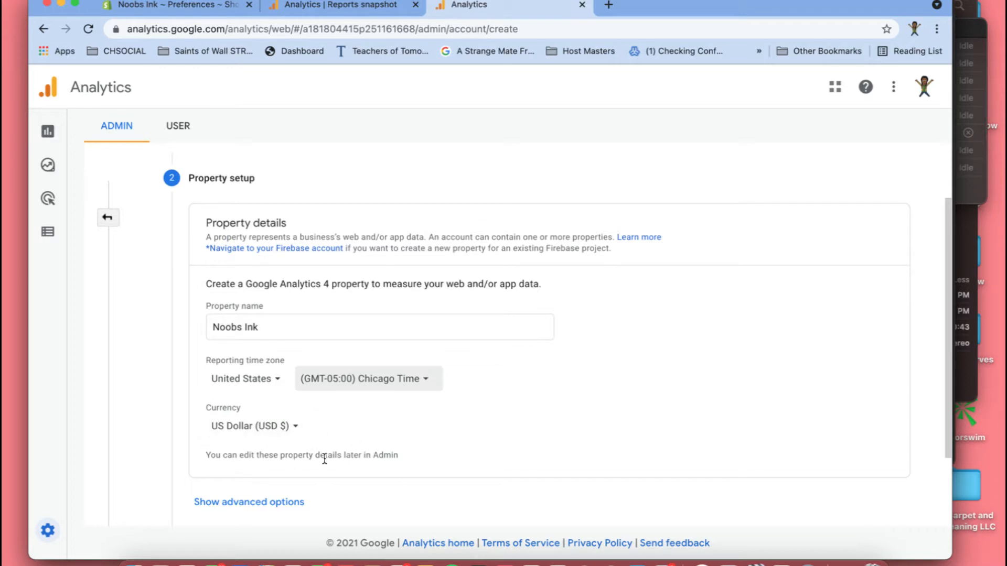
scroll(325, 459, "down", 1)
scroll(325, 459, "down", 1)
left_click(216, 449)
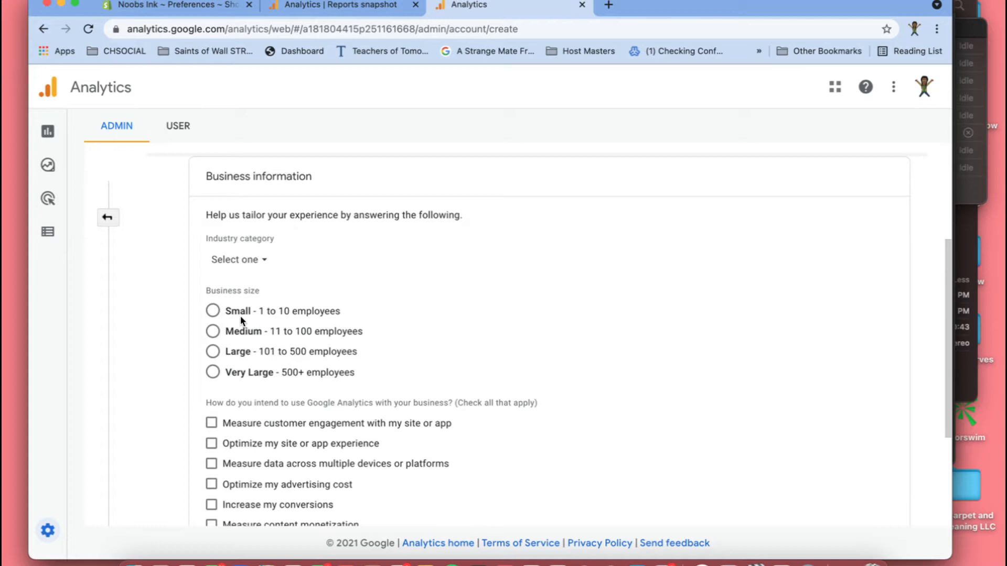
- Set the business size to Small - 1 to 10 employees
left_click(211, 311)
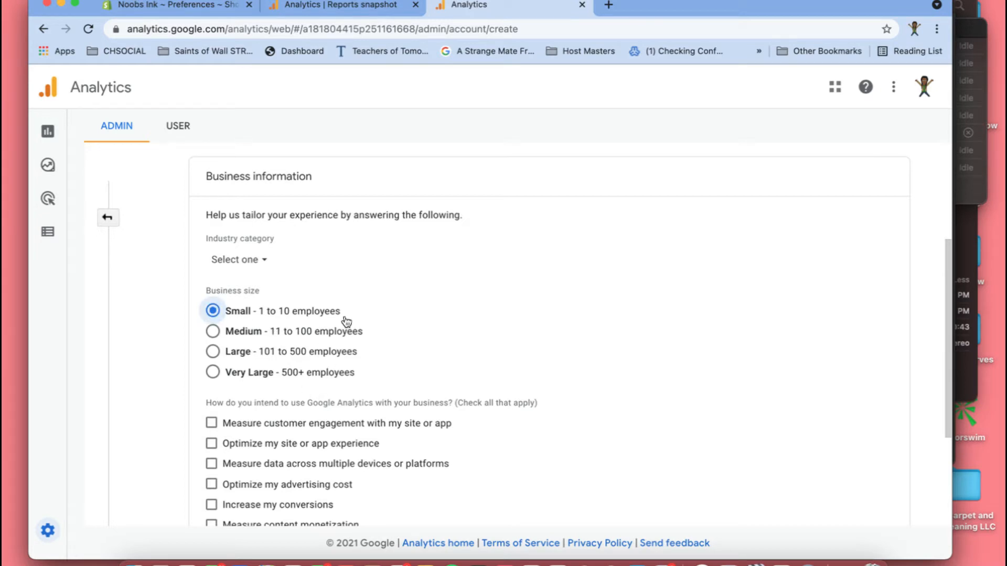
scroll(336, 374, "down", 1)
scroll(340, 373, "down", 1)
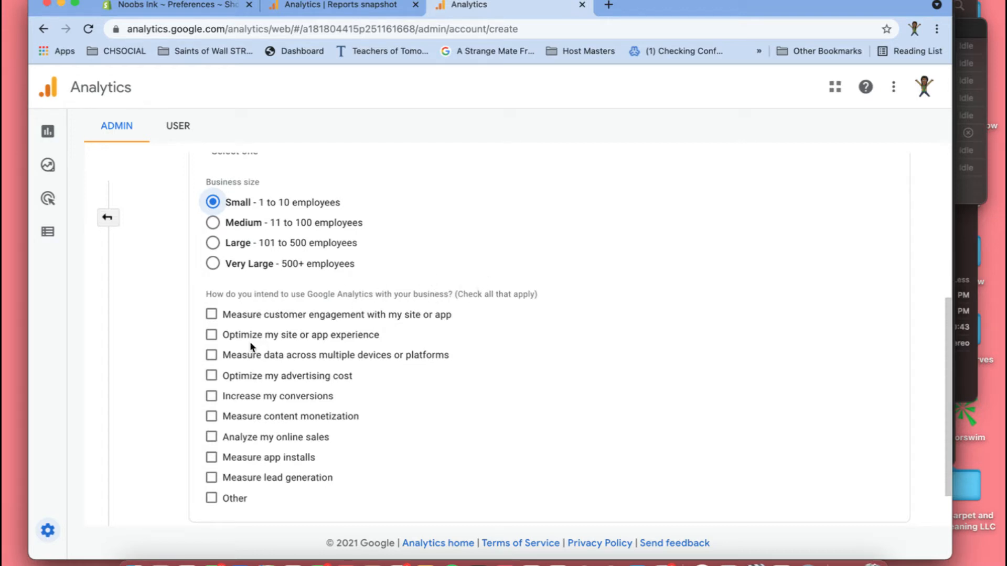
- Select customer engagement, site or app experience, advertising cost, conversions, online sales and lead generation as the intended Analytics uses
left_click(215, 317)
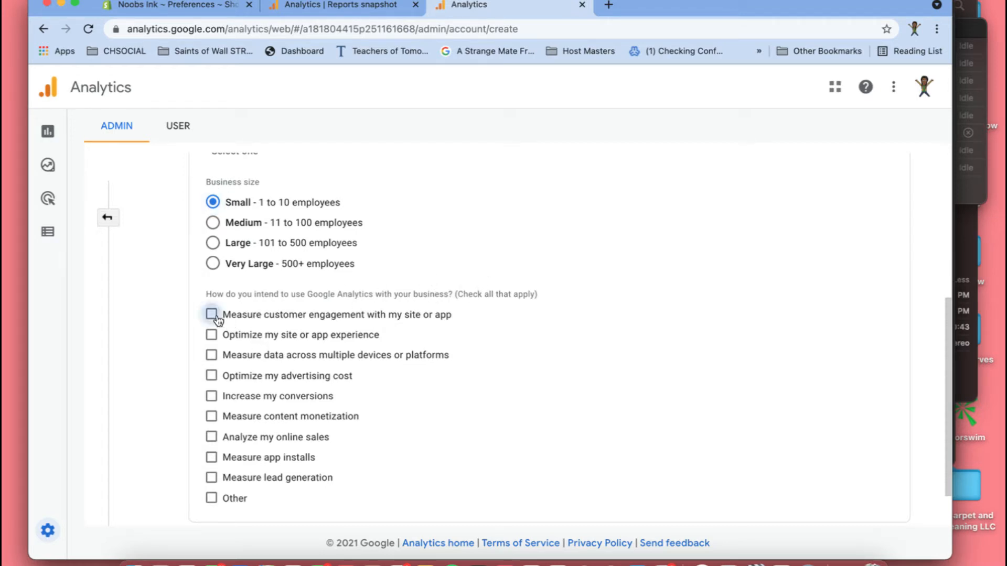
left_click(213, 337)
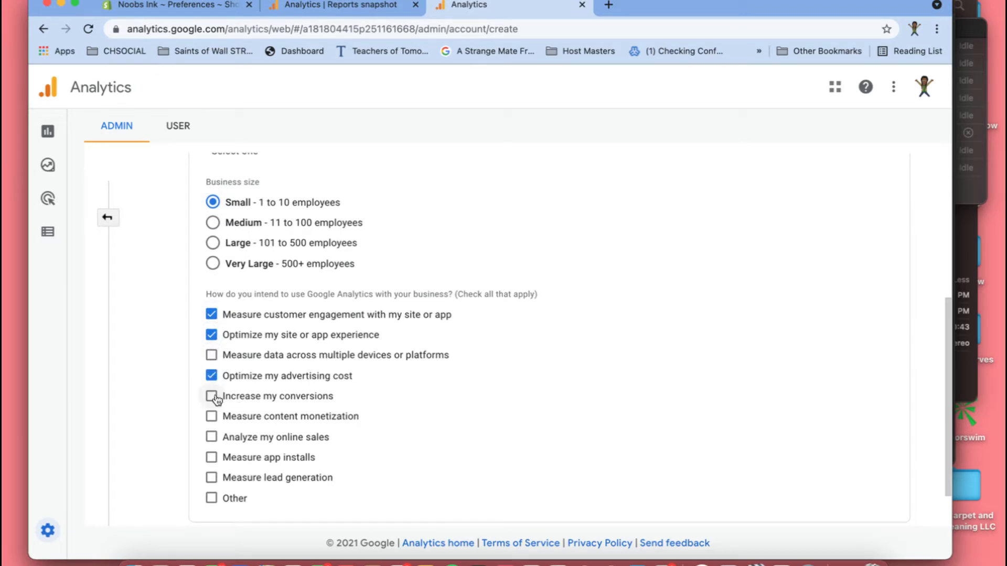
left_click(213, 397)
left_click(219, 438)
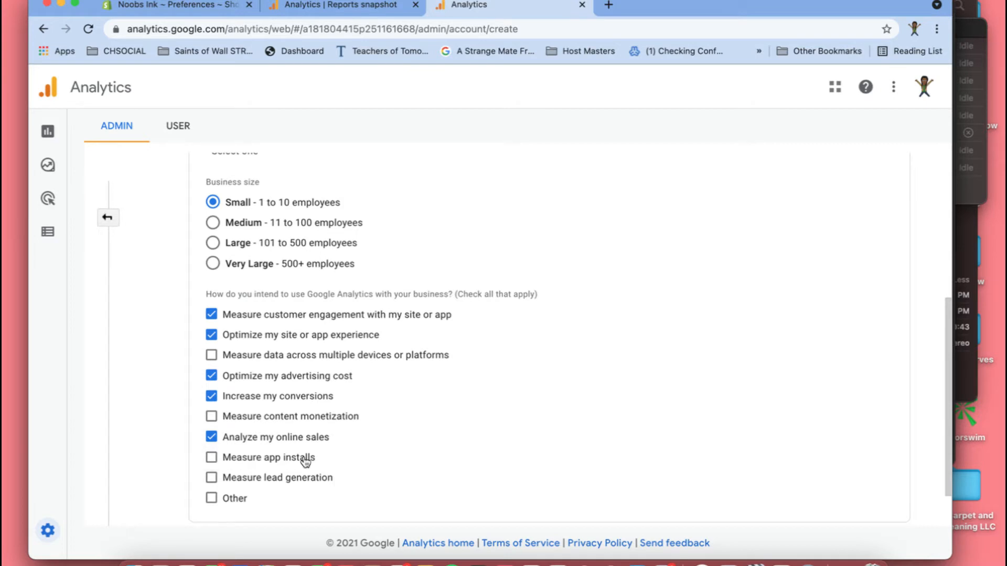
left_click(212, 478)
- Create the account, accepting the United States Terms of Service and the GDPR Data Processing Terms
scroll(596, 348, "down", 2)
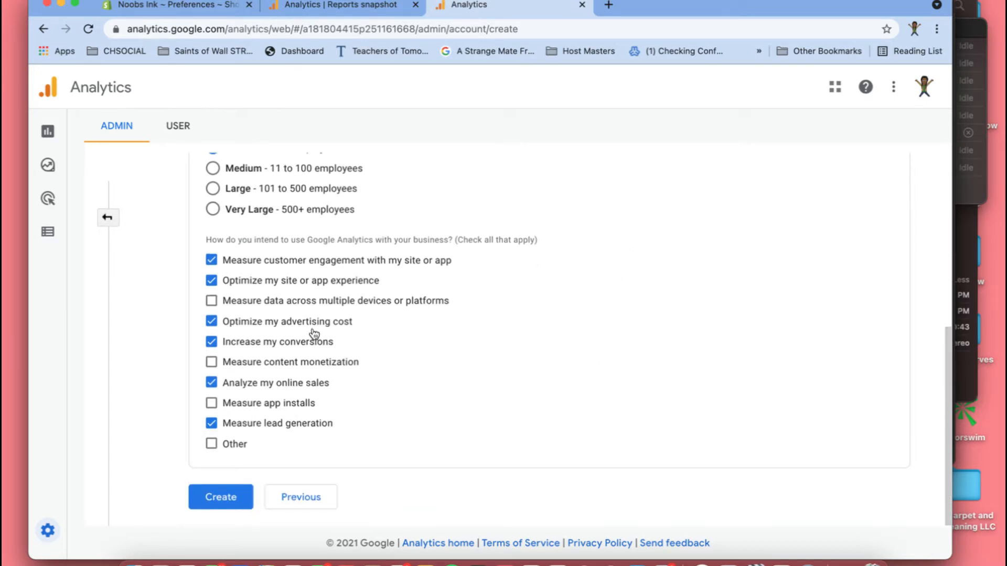
left_click(216, 499)
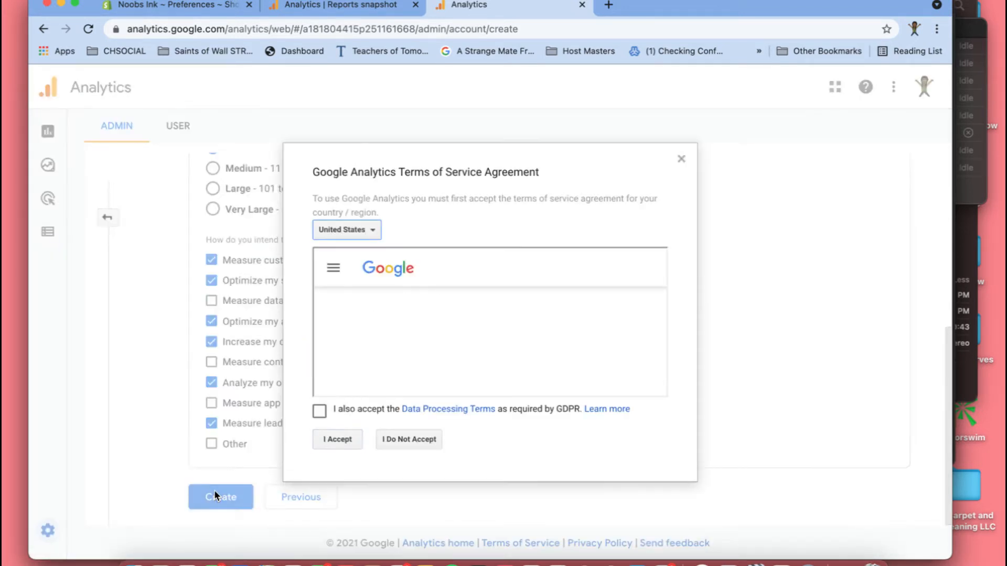
scroll(455, 267, "down", 20)
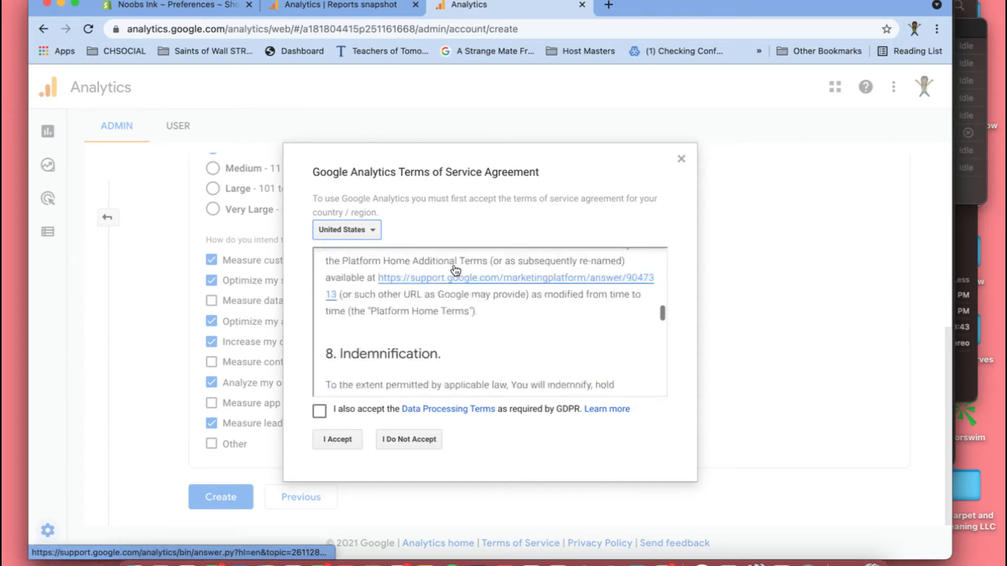
scroll(454, 262, "down", 5)
left_click(322, 416)
left_click(336, 446)
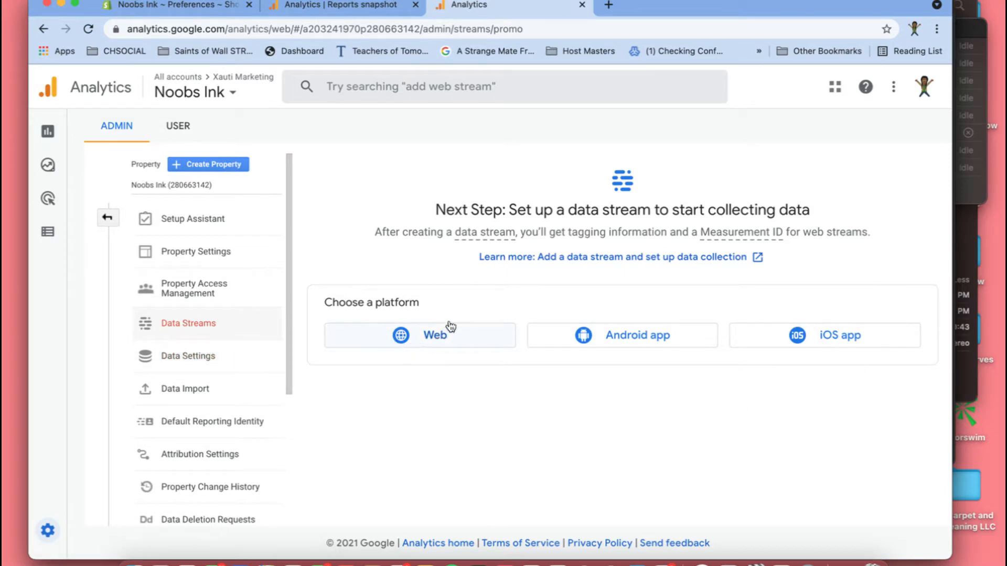
- Start a web data stream, and open noobsink.com in a separate browser tab to copy the store's address
left_click(419, 335)
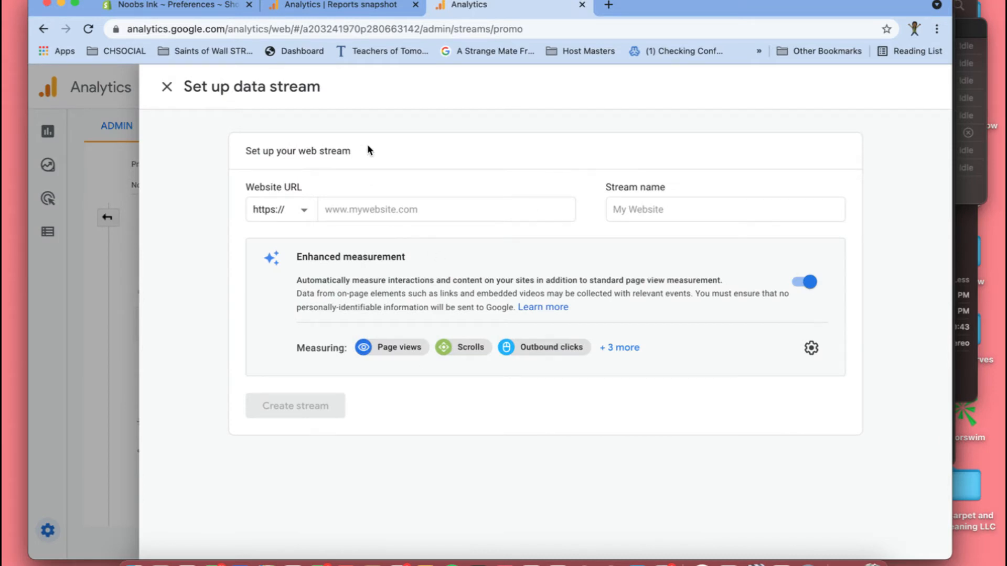
left_click(609, 5)
left_click(597, 29)
type("noo")
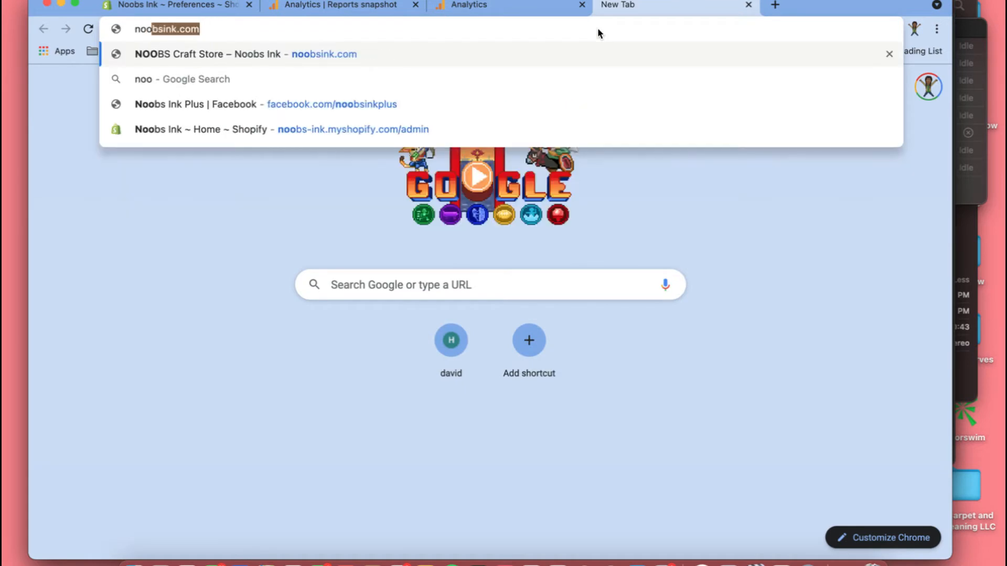
type("bsink.com")
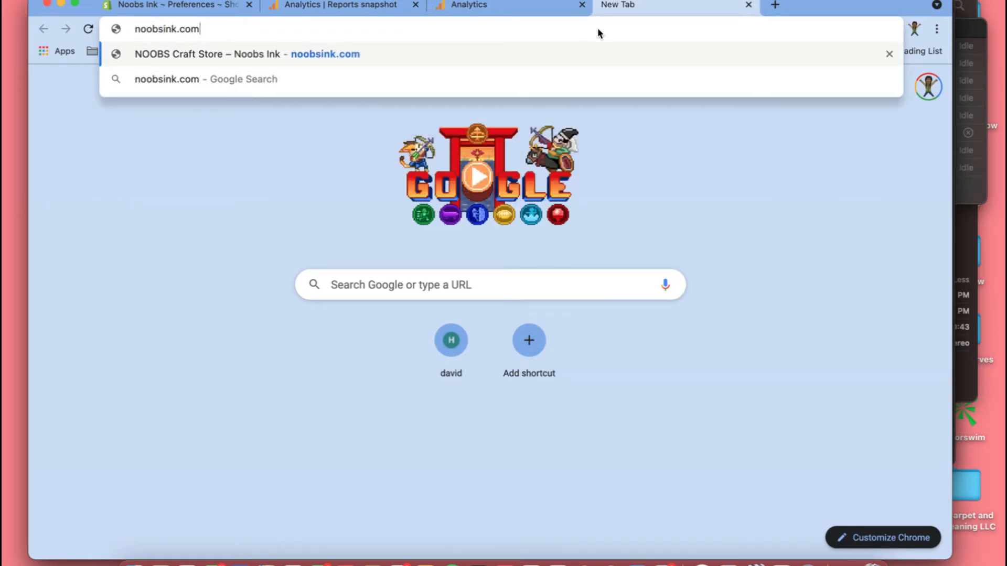
key("Return")
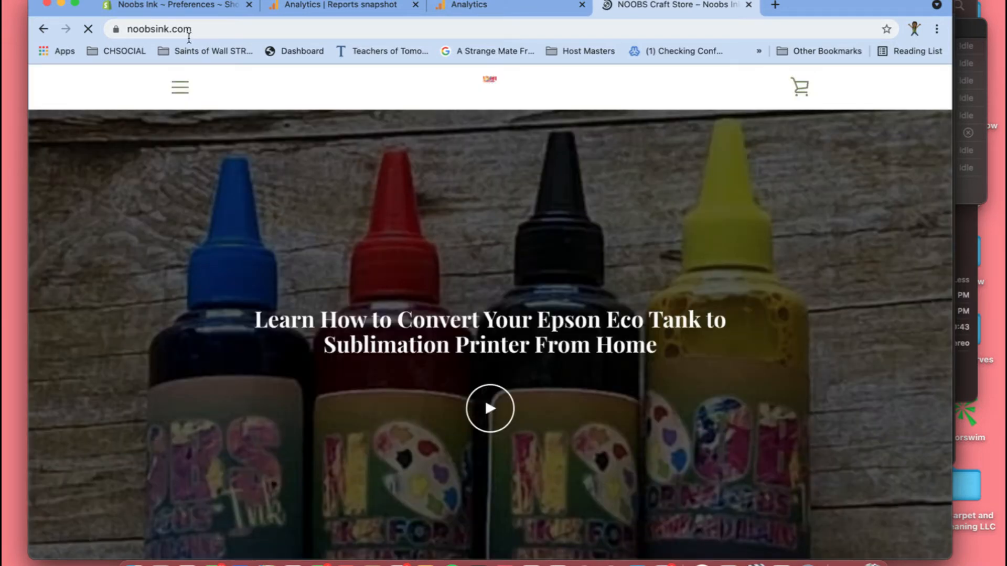
left_click_drag(127, 32, 204, 38)
key("super+c")
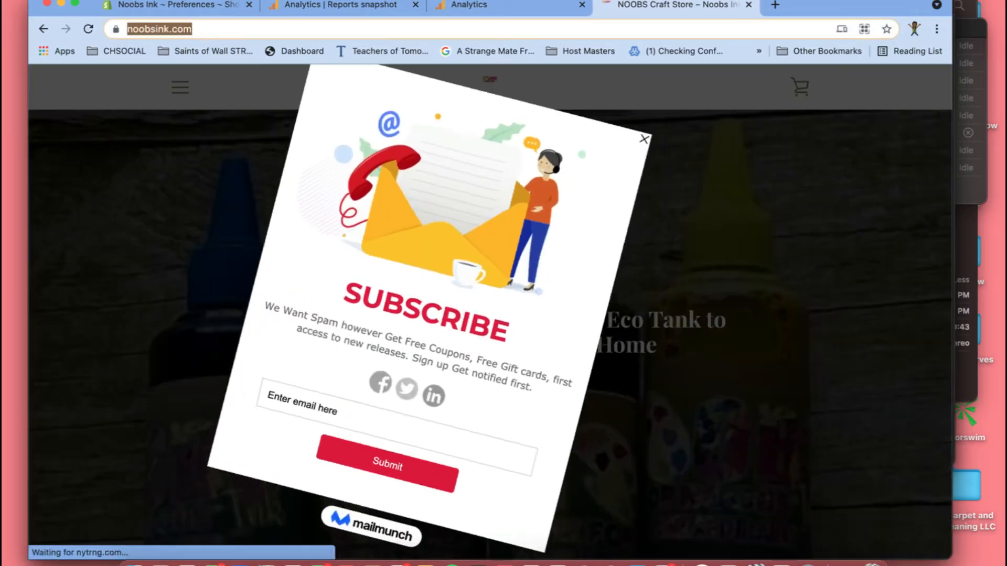
left_click(204, 7)
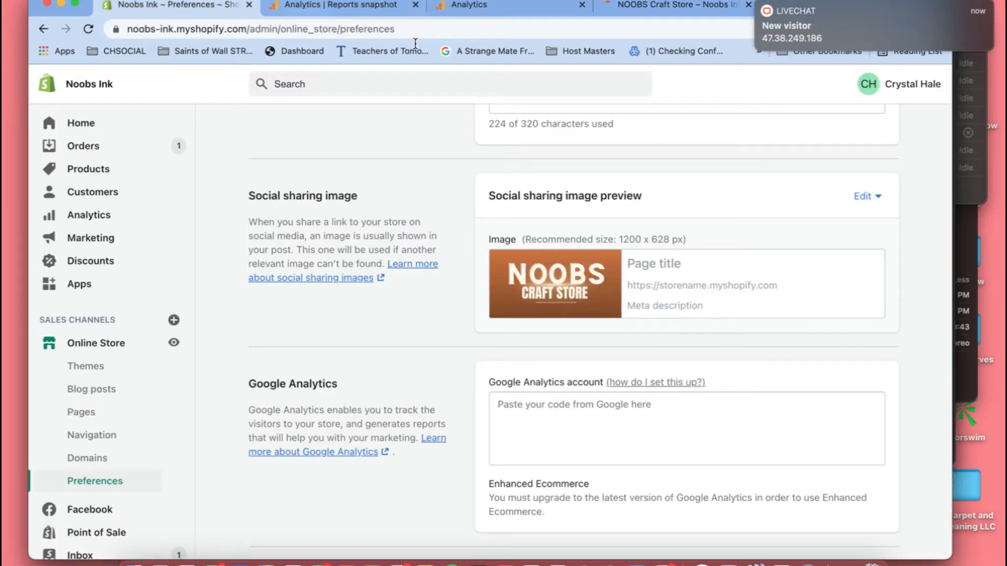
left_click(469, 6)
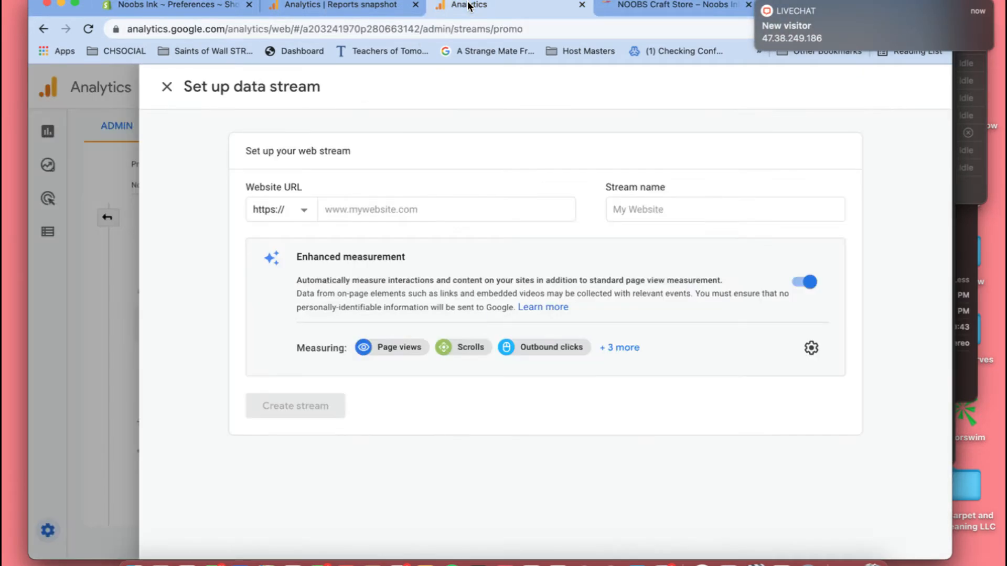
left_click(346, 216)
key("super+v")
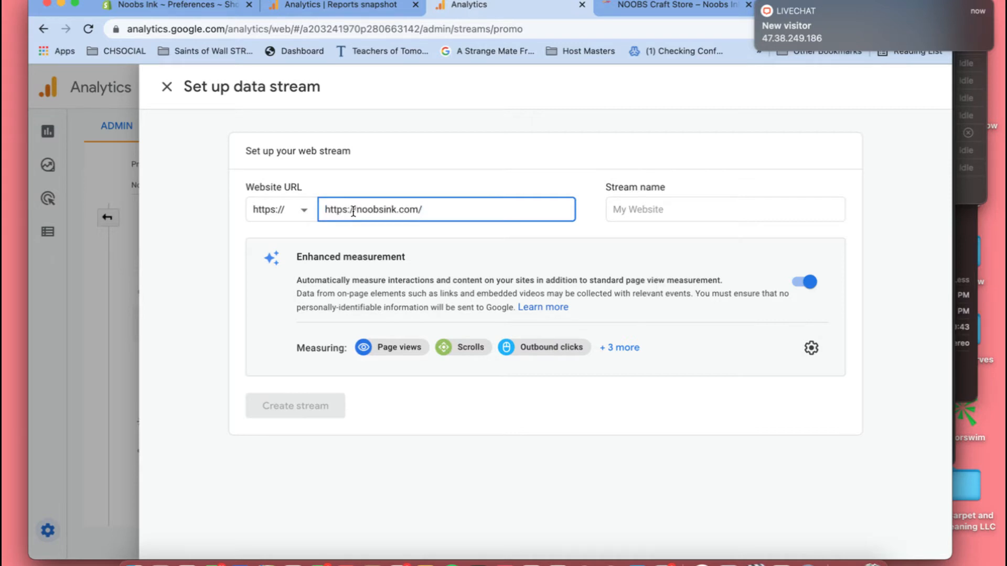
left_click_drag(356, 219, 324, 210)
key("BackSpace")
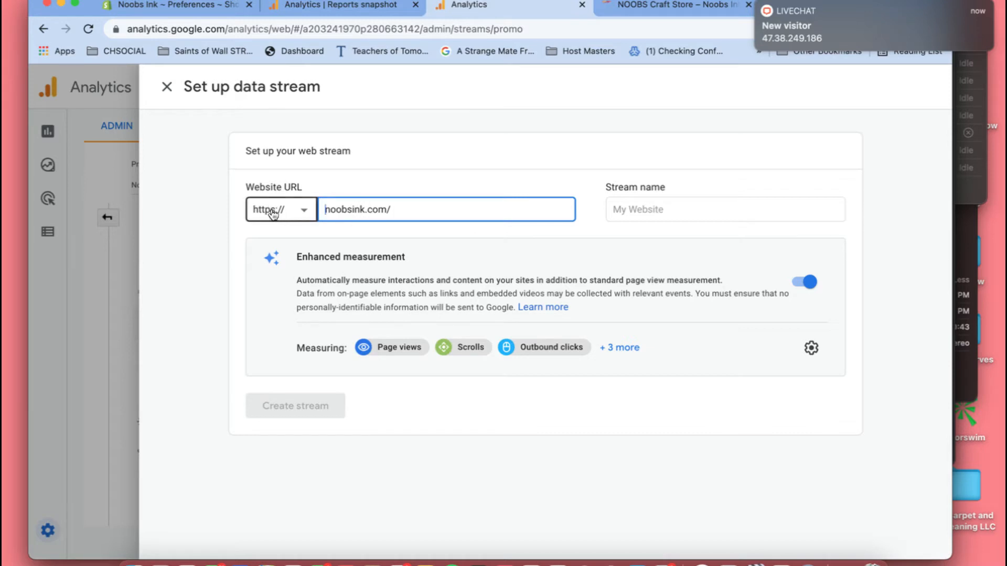
left_click(291, 216)
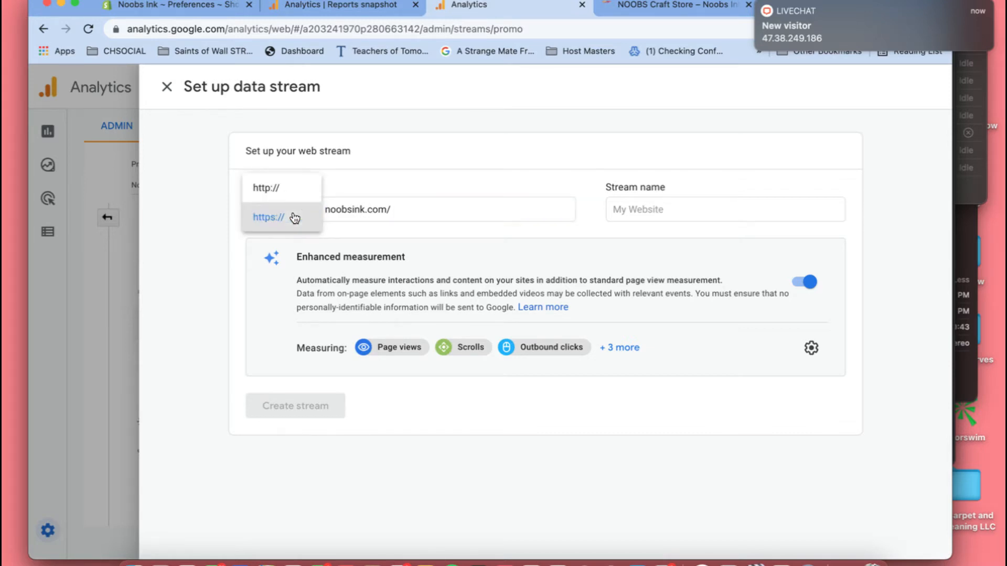
left_click(294, 217)
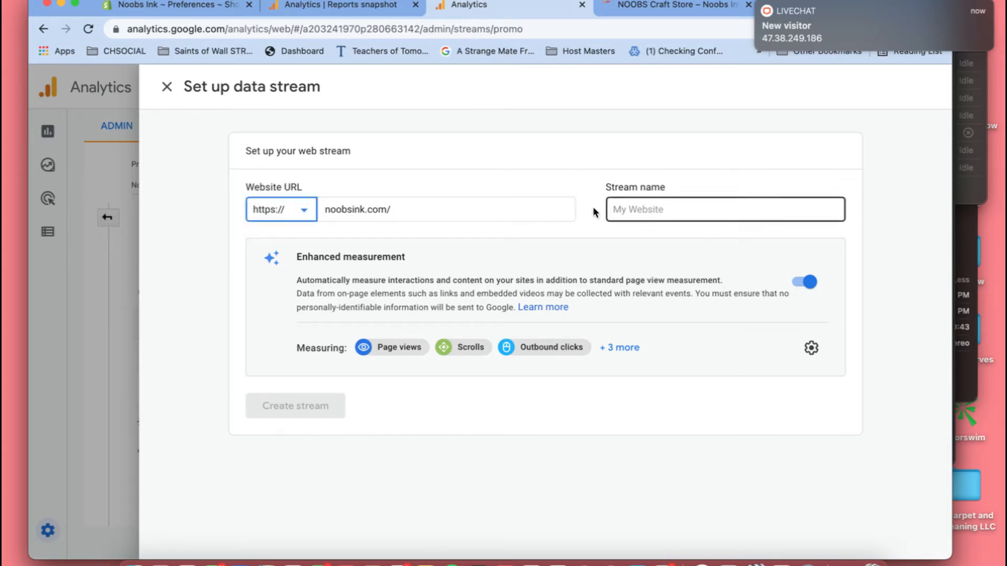
left_click(393, 209)
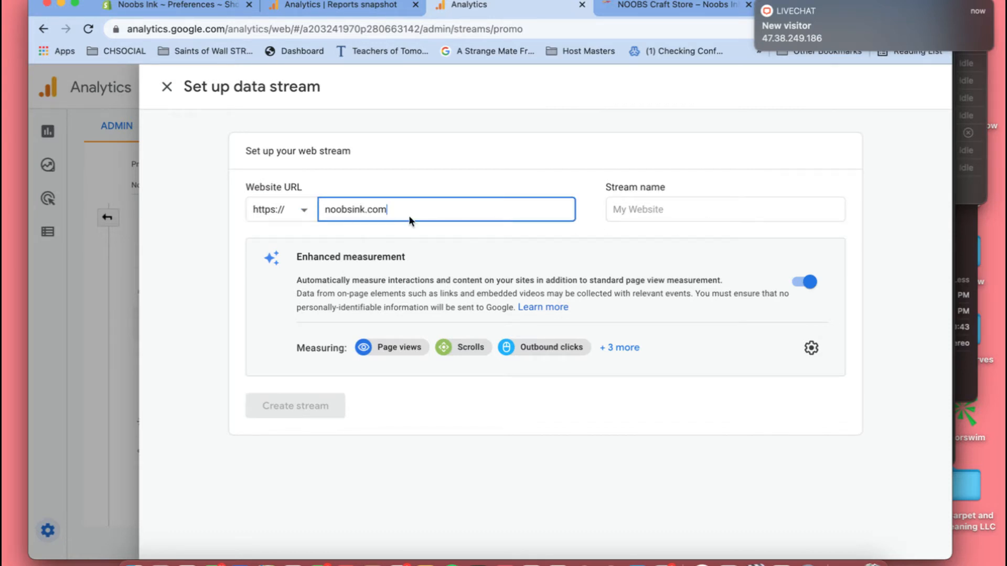
- Name the stream "The Craft Store", closing the LiveChat window that interrupts, and create the stream
left_click(662, 189)
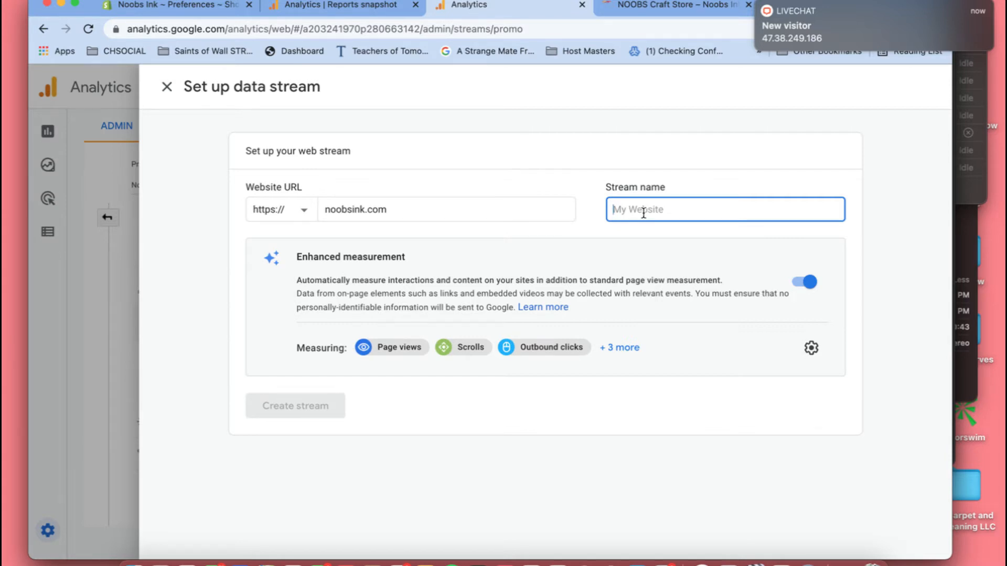
left_click(763, 10)
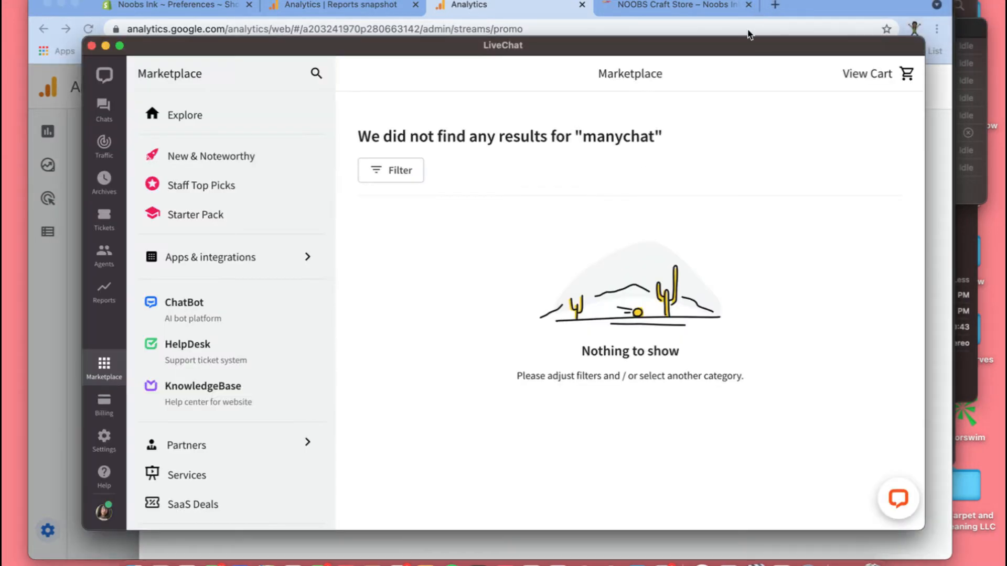
left_click(92, 46)
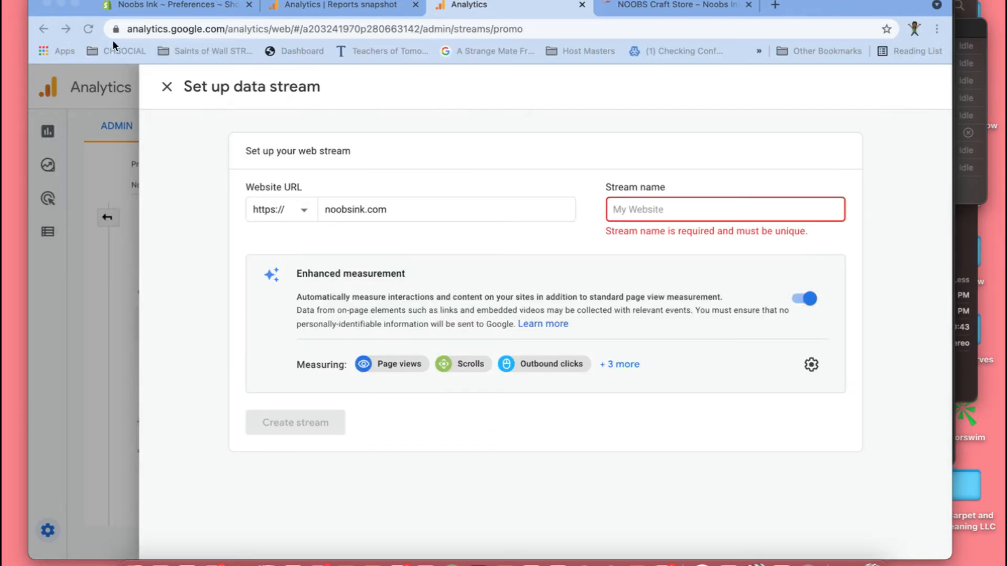
left_click(637, 208)
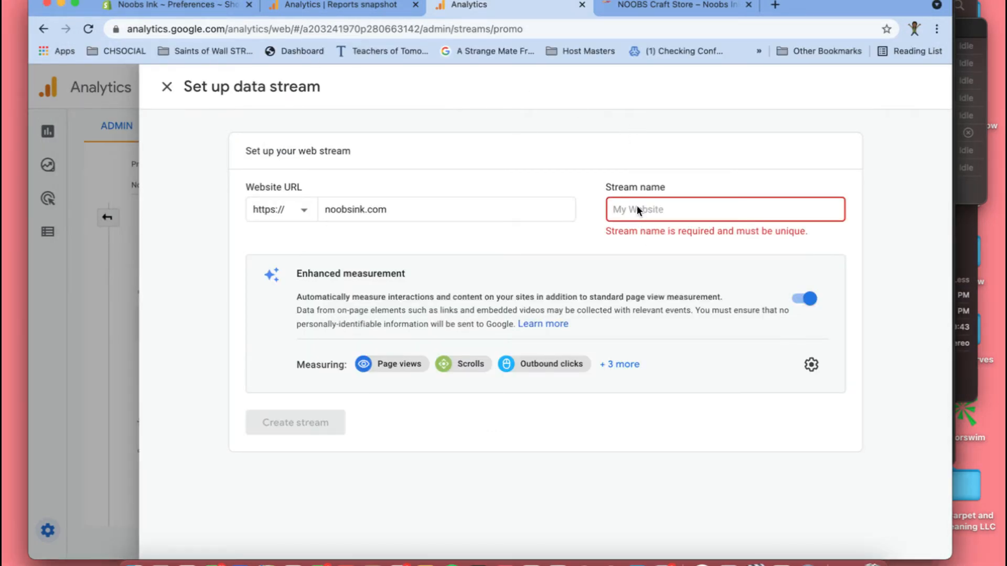
type("The")
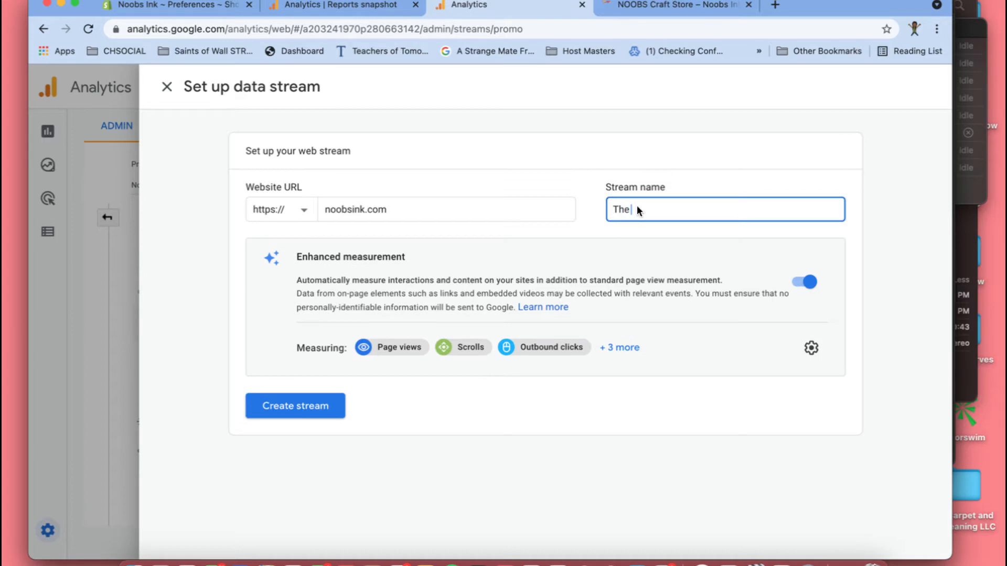
type(" Craft Store")
left_click(283, 408)
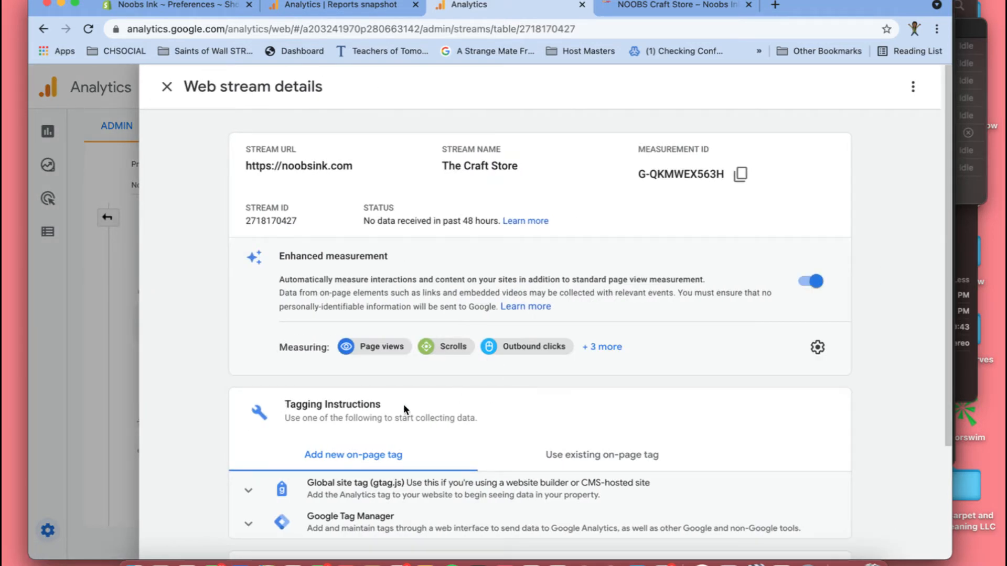
- Expand the Global site tag (gtag.js) tagging instructions and copy the tag code
scroll(339, 415, "down", 3)
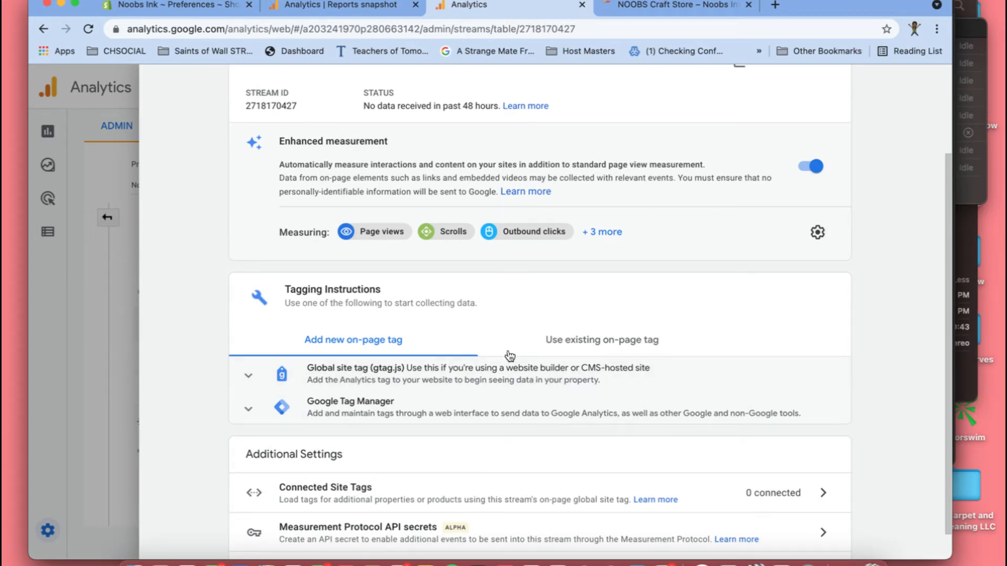
left_click(250, 384)
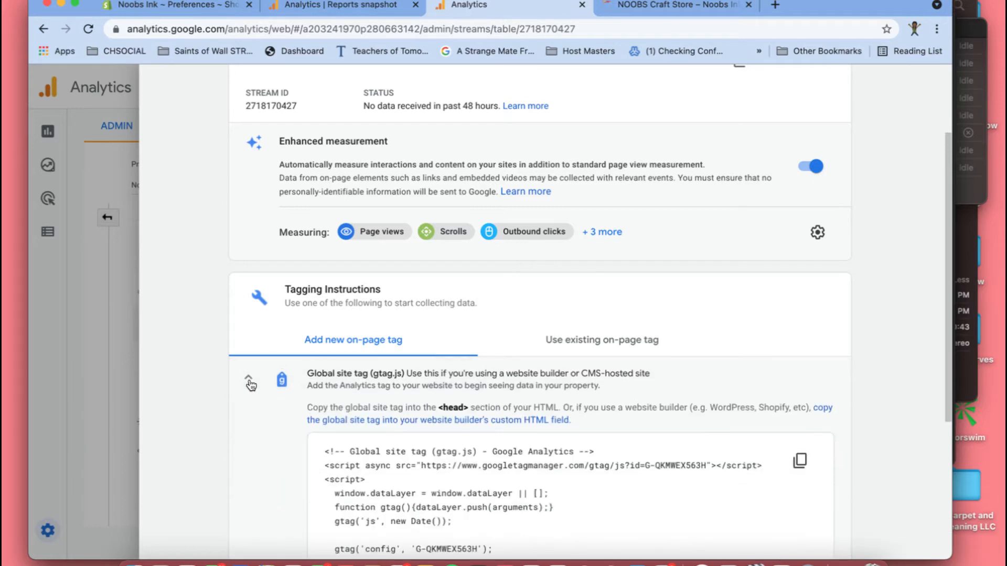
scroll(515, 440, "down", 5)
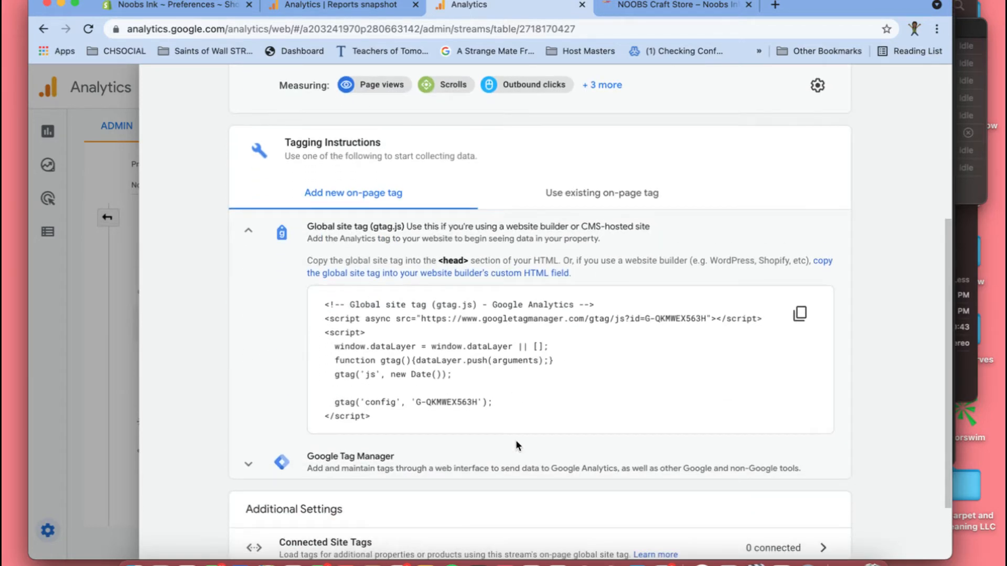
scroll(516, 445, "down", 1)
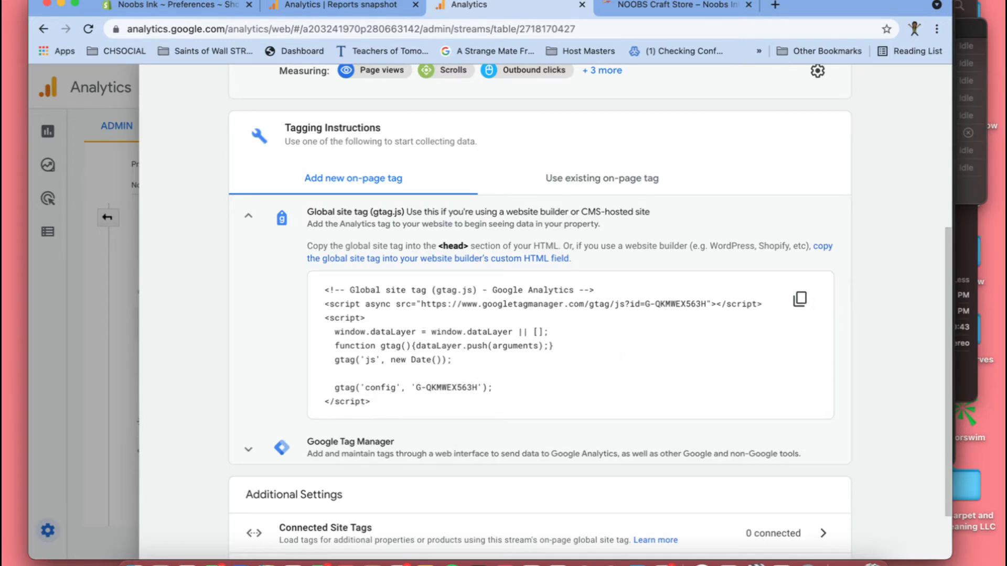
left_click(800, 299)
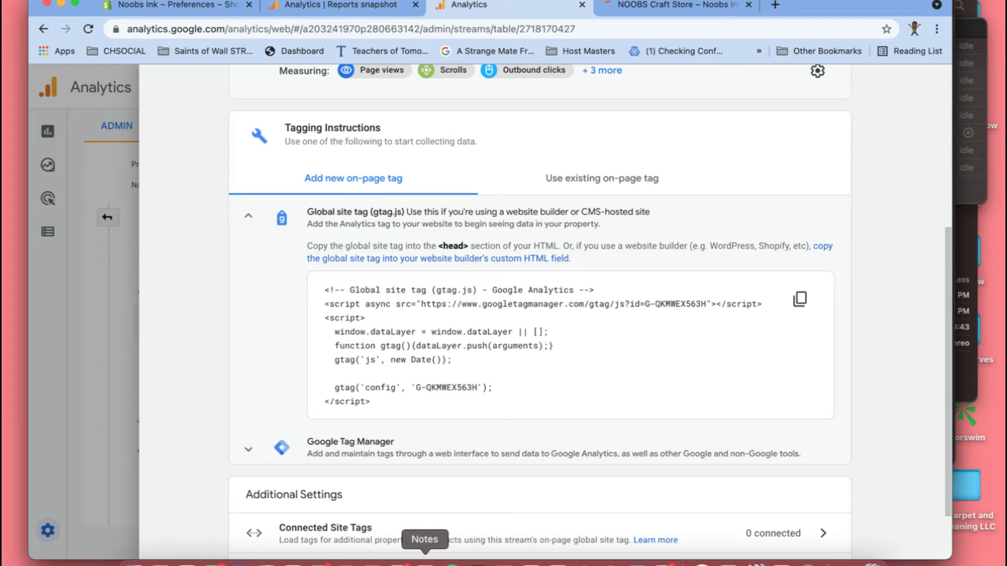
- Switch to Notes, create a note titled "Craft Store TAGS" and paste the copied global site tag code under the title
left_click(425, 563)
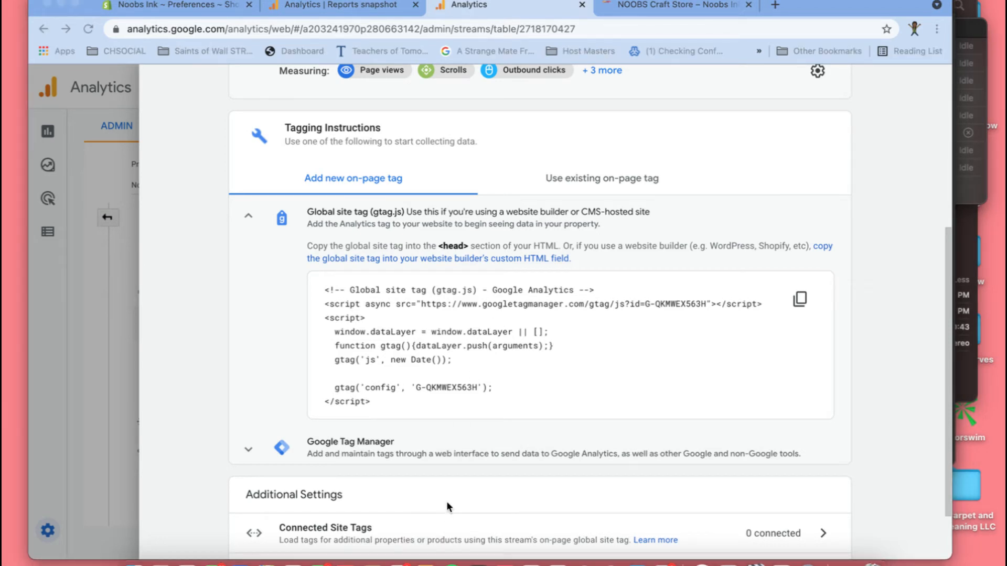
left_click(425, 564)
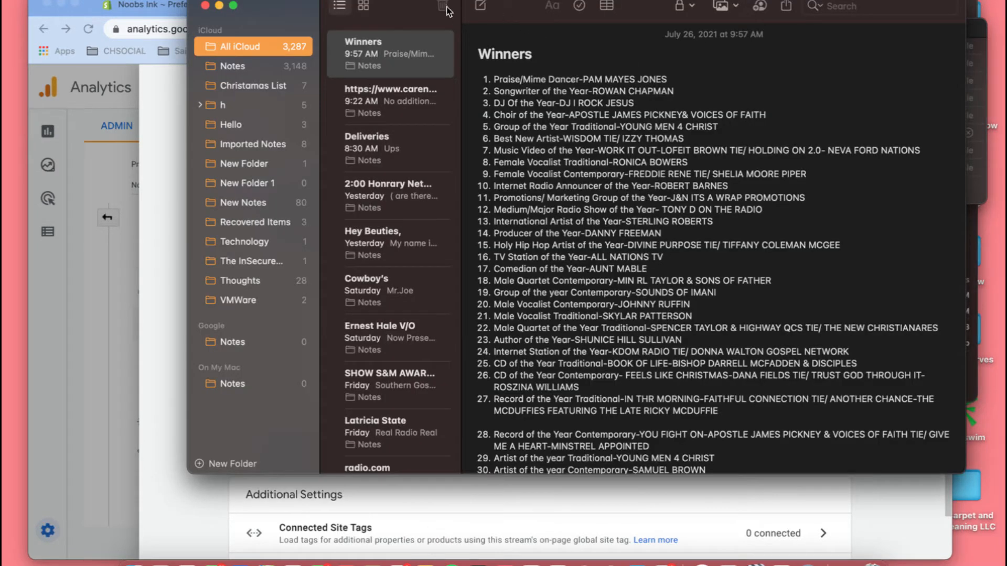
left_click(481, 6)
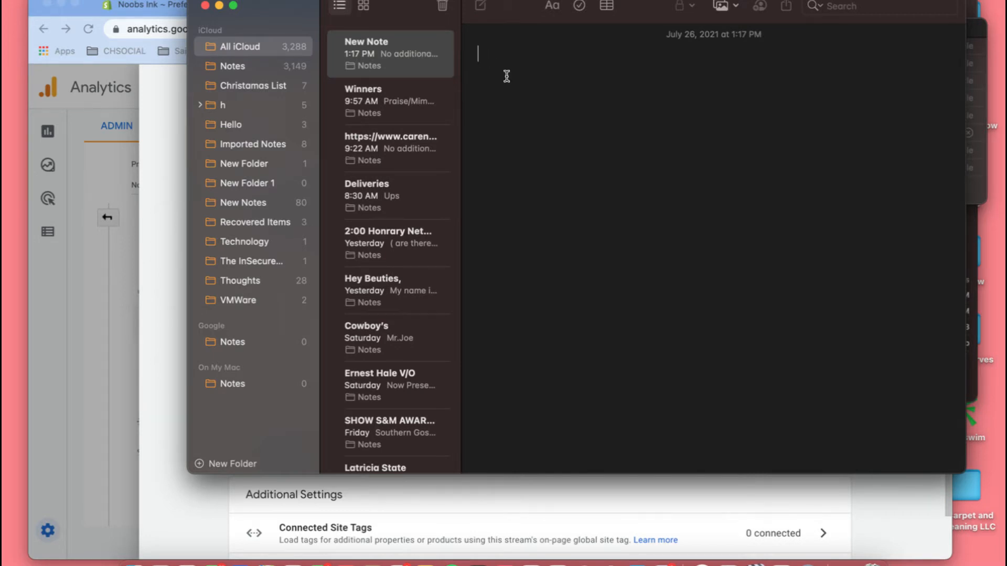
type("NOOBS IN")
key("BackSpace")
key("BackSpace")
key("BackSpace")
key("BackSpace")
key("BackSpace")
key("BackSpace")
key("BackSpace")
key("BackSpace")
type("Craft Store TAGS")
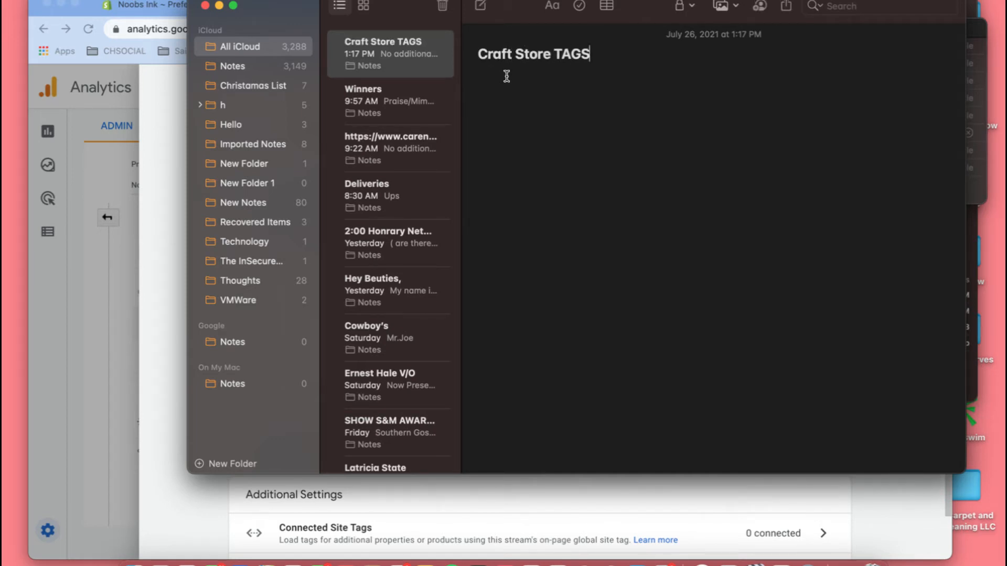
key("Return")
key("super+v")
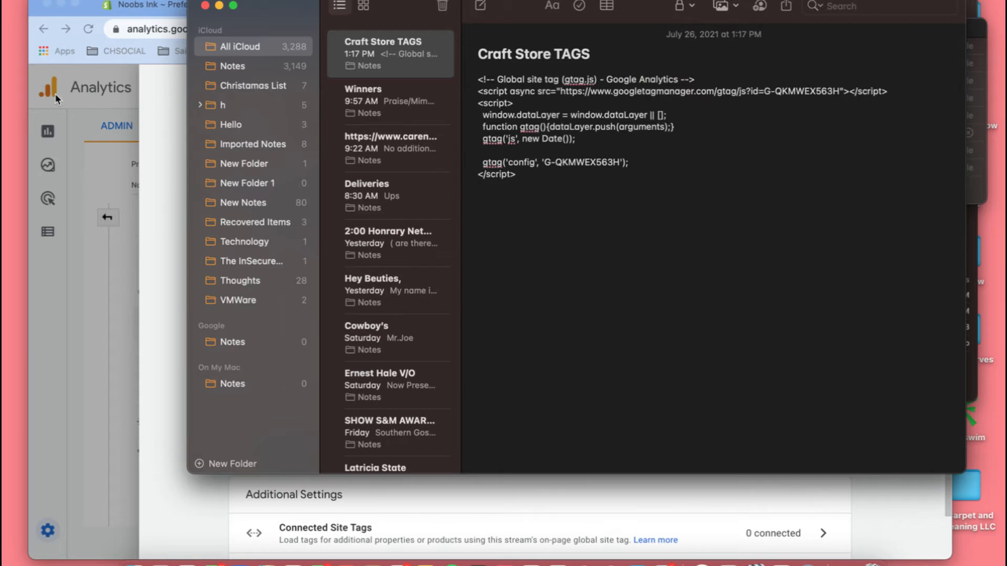
- Return to the Shopify admin in the browser, open the online store's Themes page and dismiss the theme editor updates notice
left_click(158, 120)
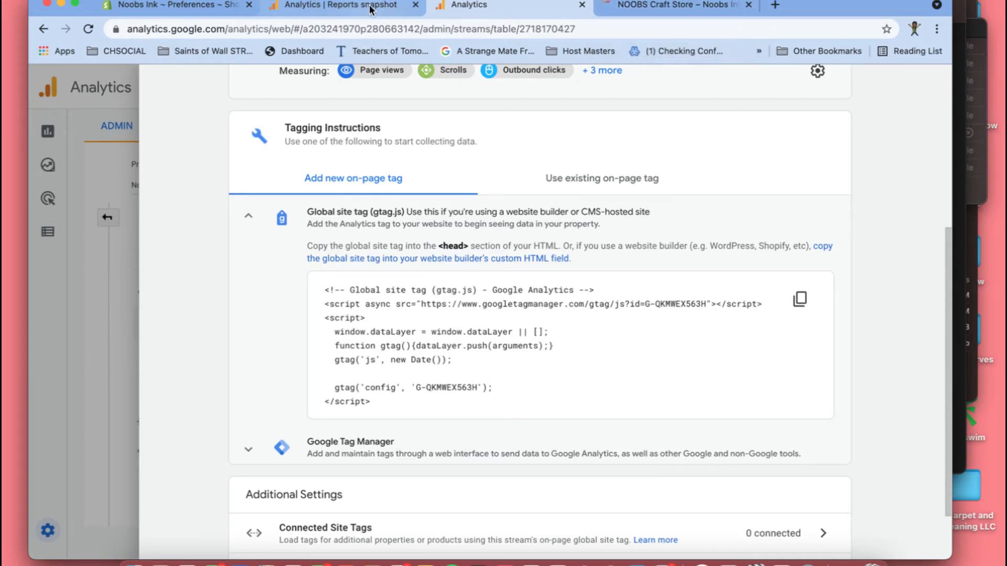
left_click(194, 7)
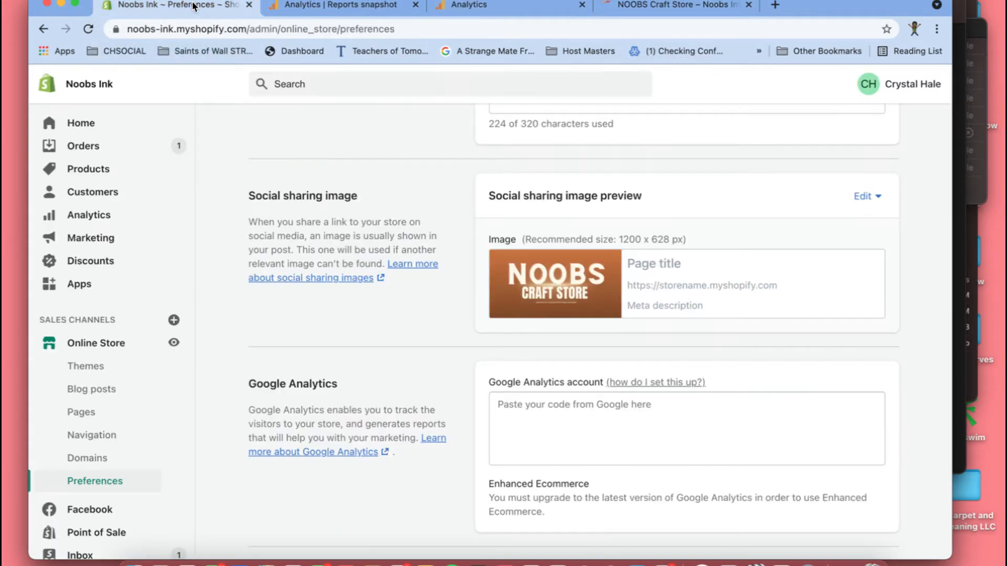
left_click(91, 369)
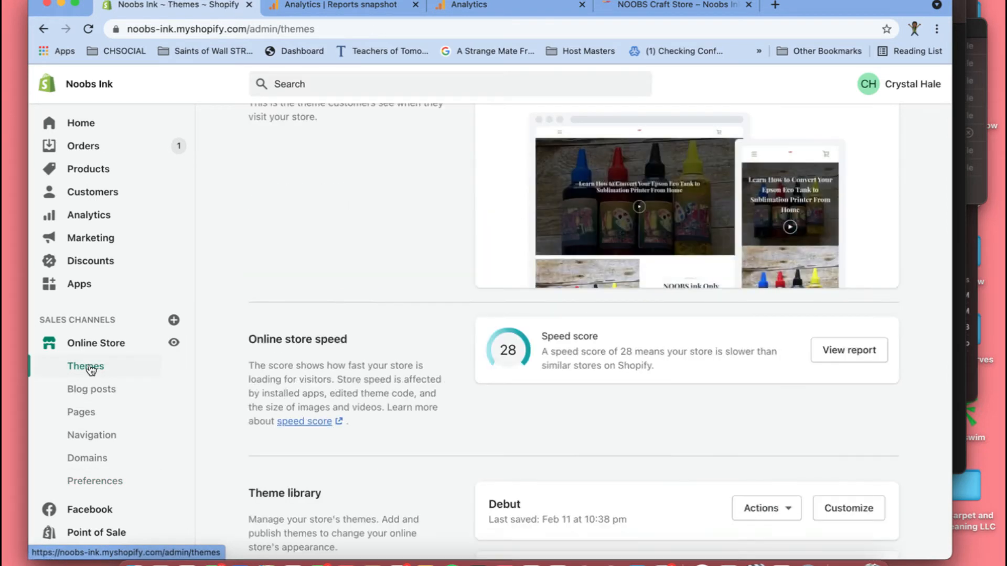
scroll(751, 393, "up", 4)
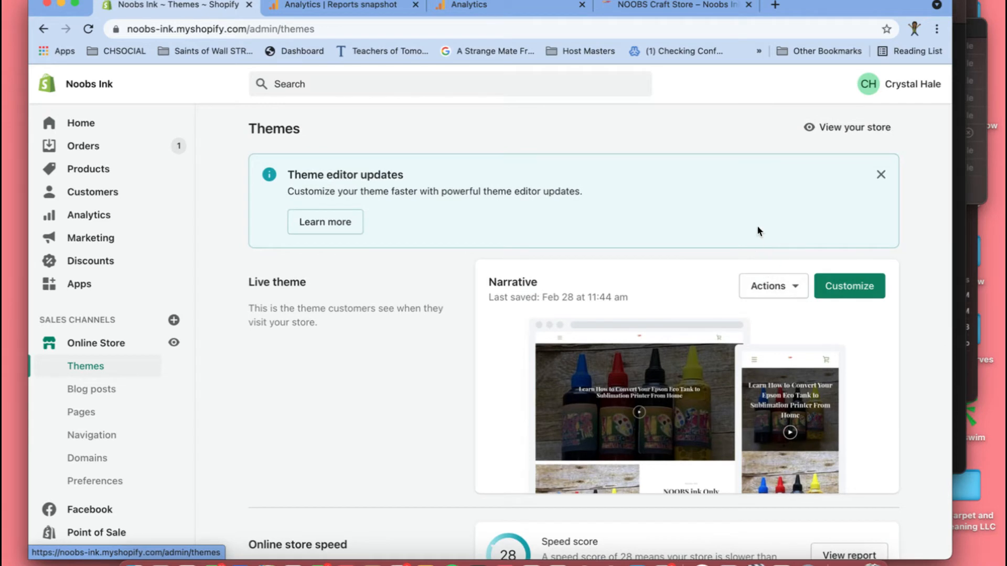
left_click(880, 176)
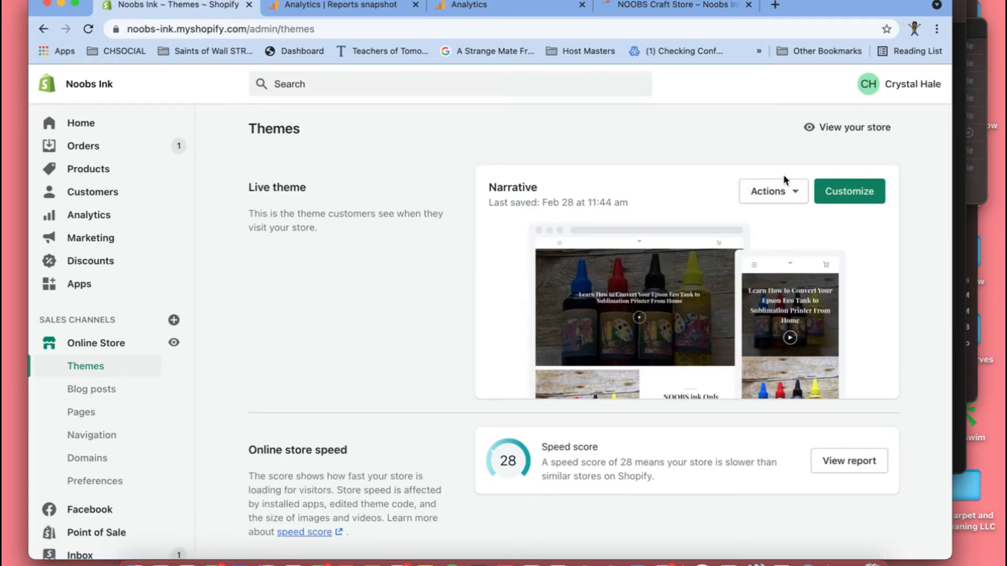
- Duplicate the live Narrative theme as a backup and check for the copy in the theme library
left_click(796, 193)
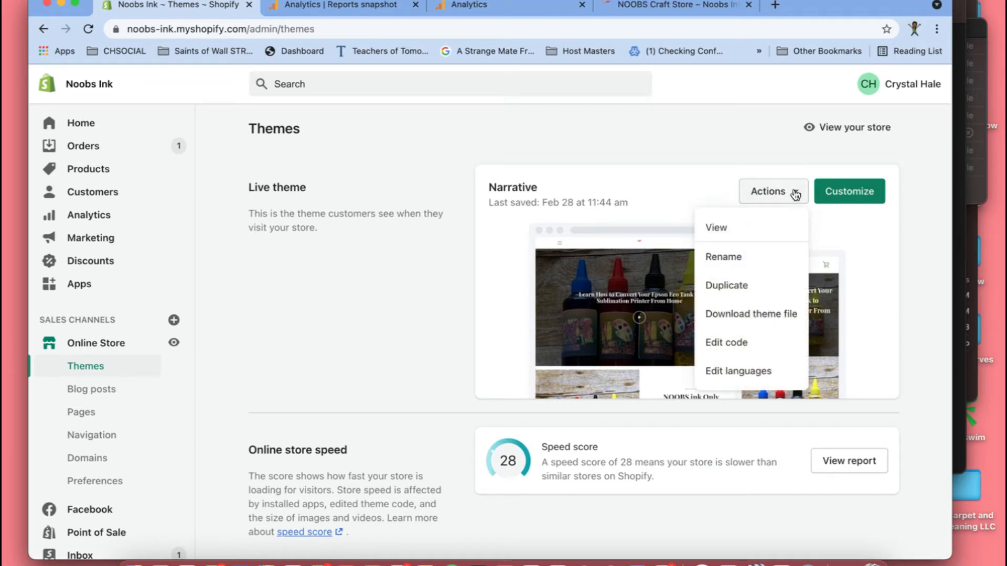
left_click(734, 287)
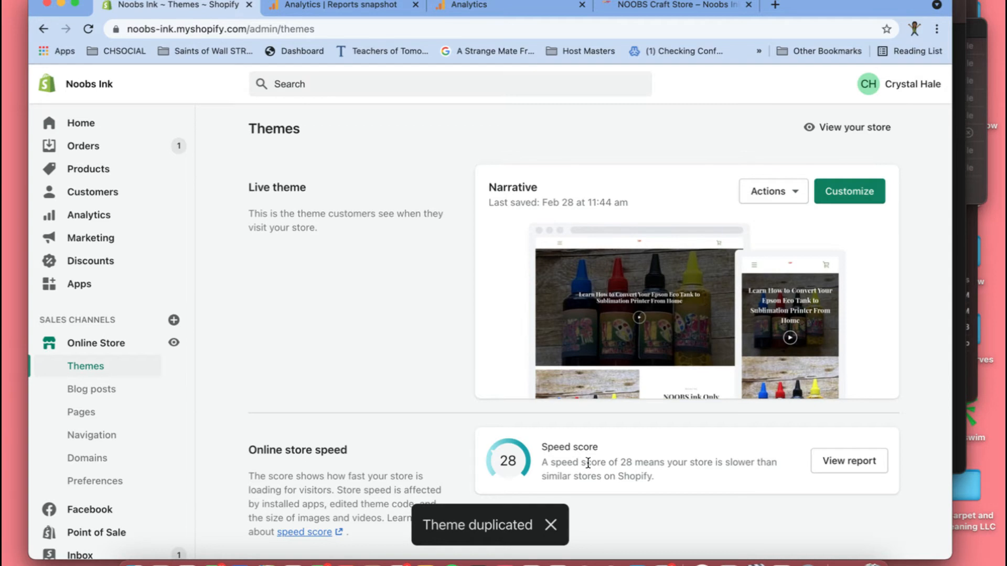
scroll(588, 464, "down", 4)
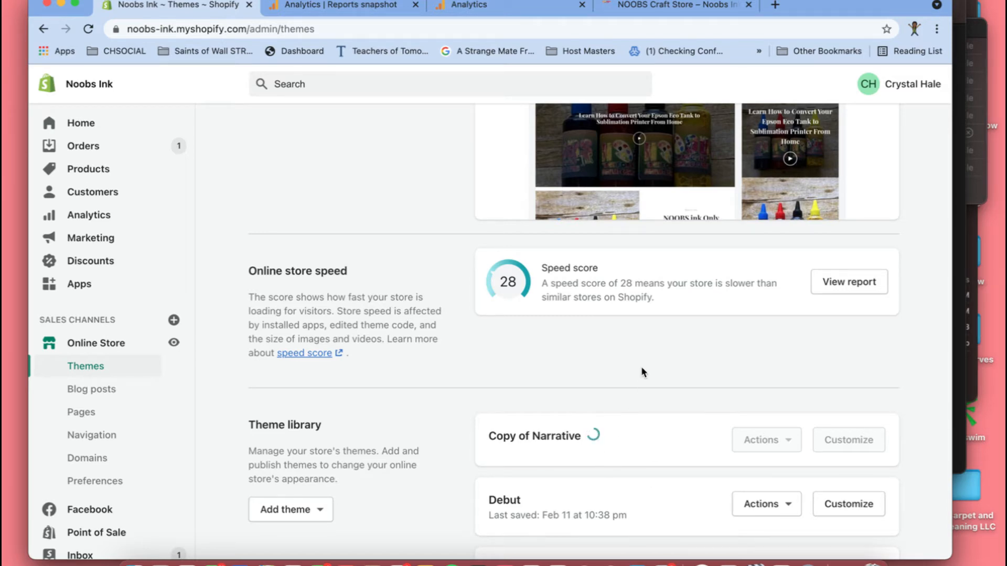
scroll(640, 366, "up", 4)
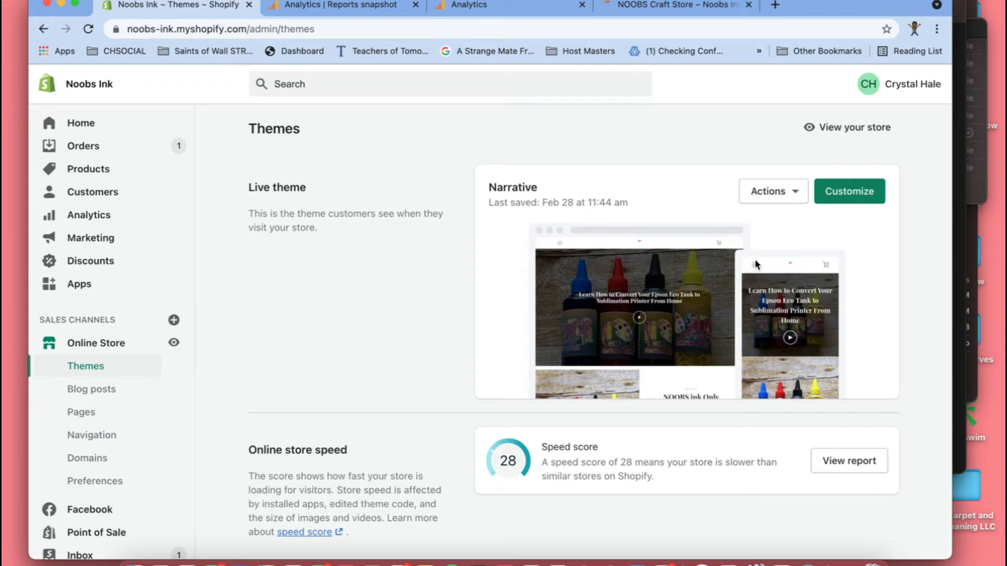
scroll(755, 260, "down", 6)
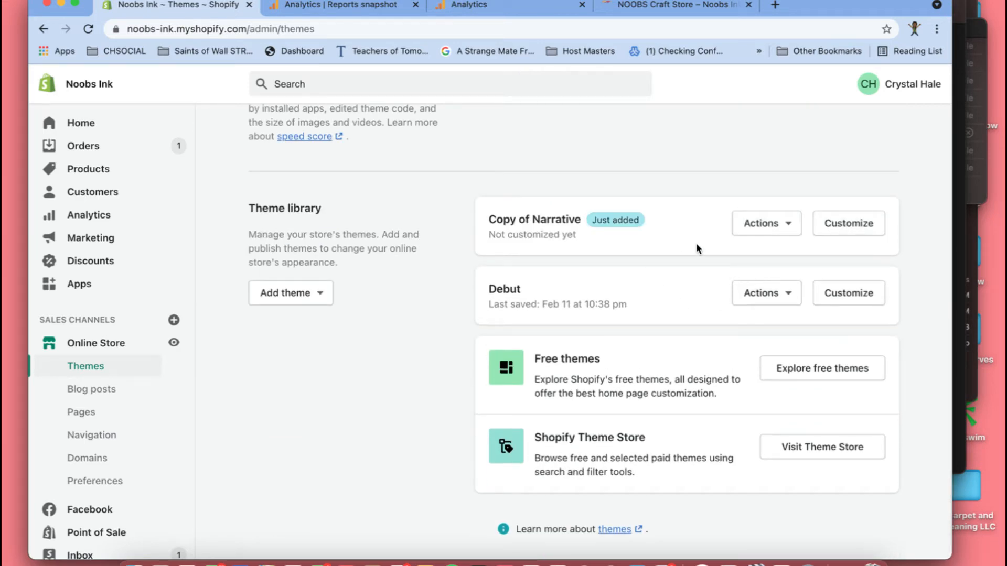
scroll(752, 234, "up", 7)
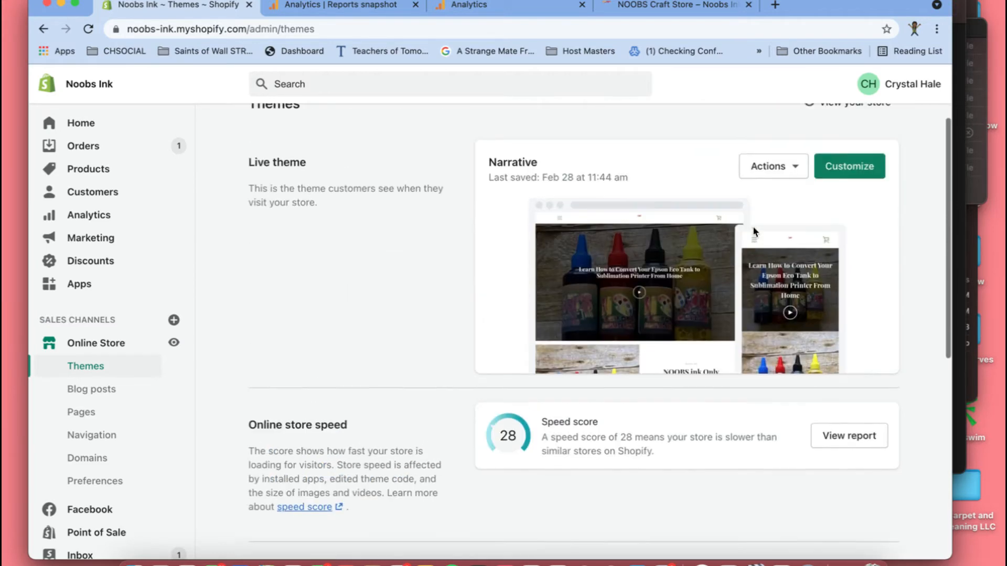
scroll(754, 232, "up", 1)
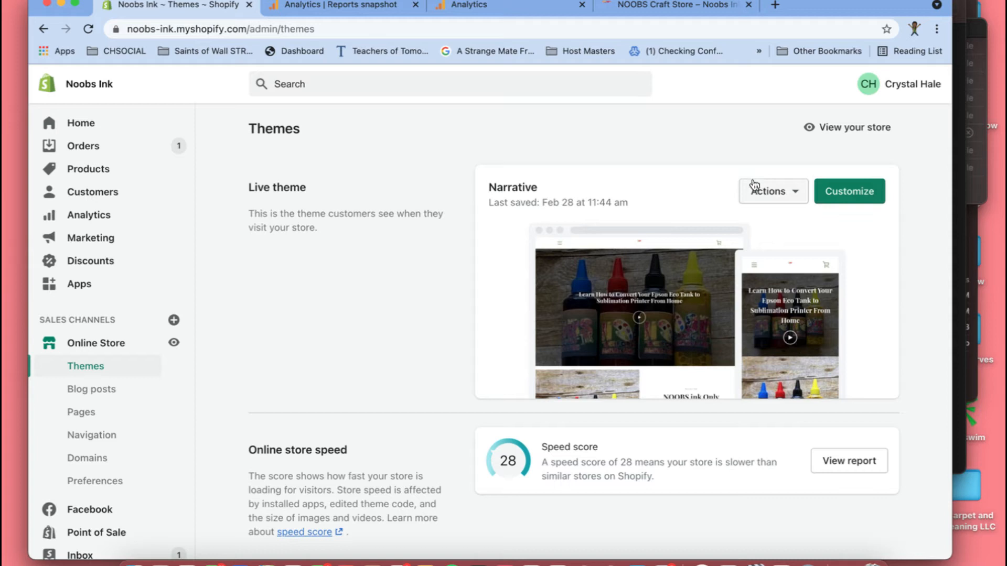
- Open the live Narrative theme's code for editing and load the theme.liquid layout file
left_click(781, 196)
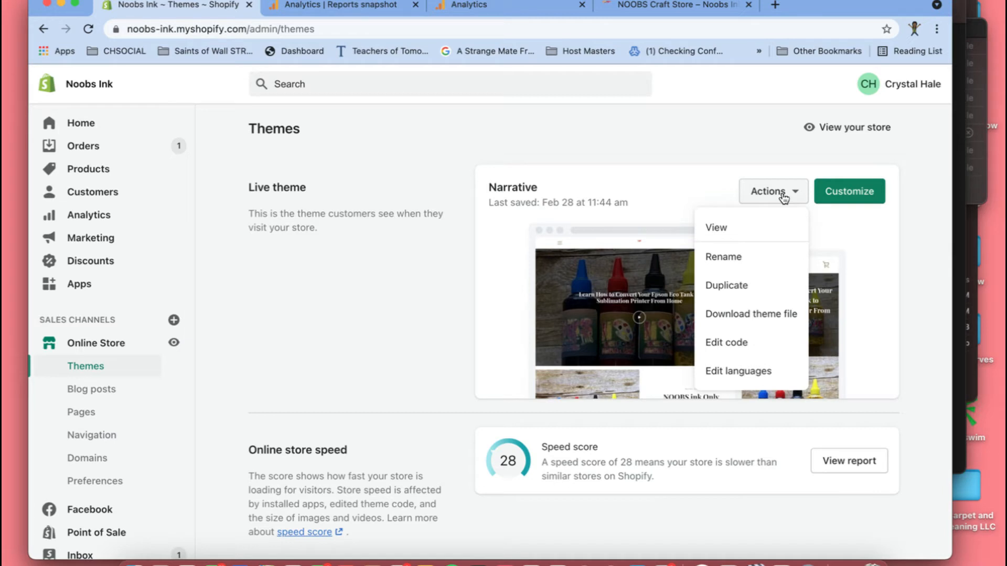
left_click(745, 346)
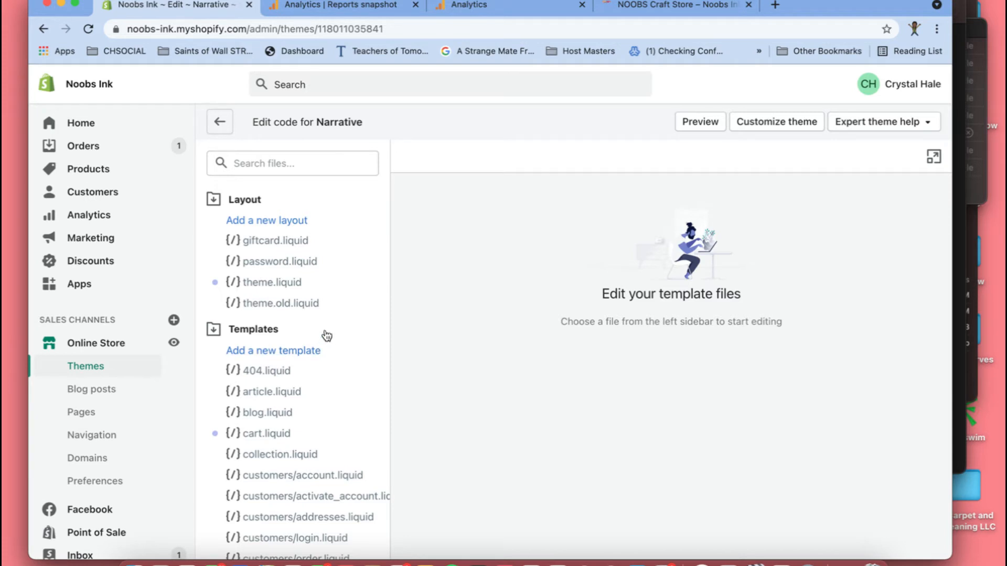
scroll(306, 415, "down", 7)
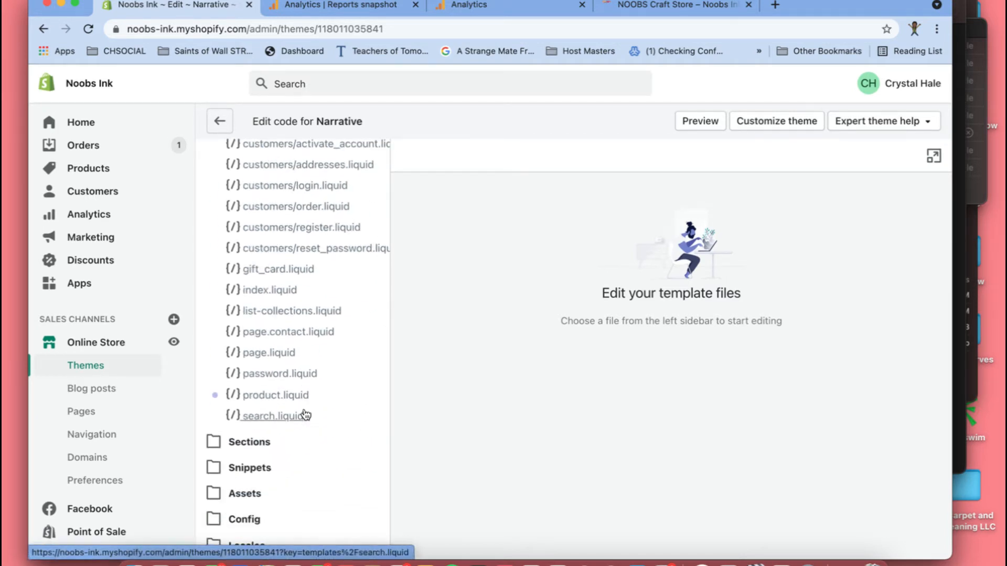
scroll(305, 415, "up", 6)
scroll(305, 408, "up", 1)
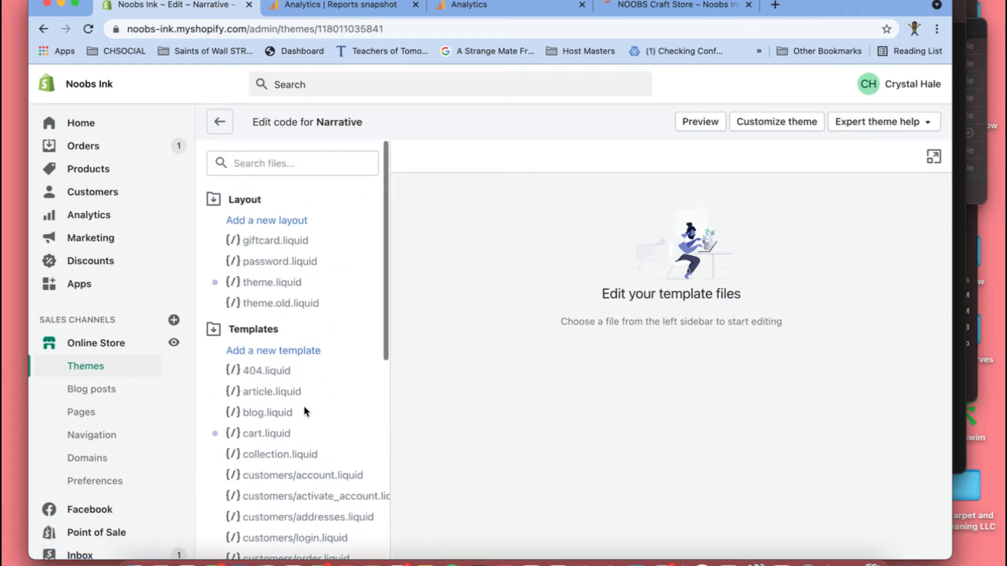
left_click(260, 285)
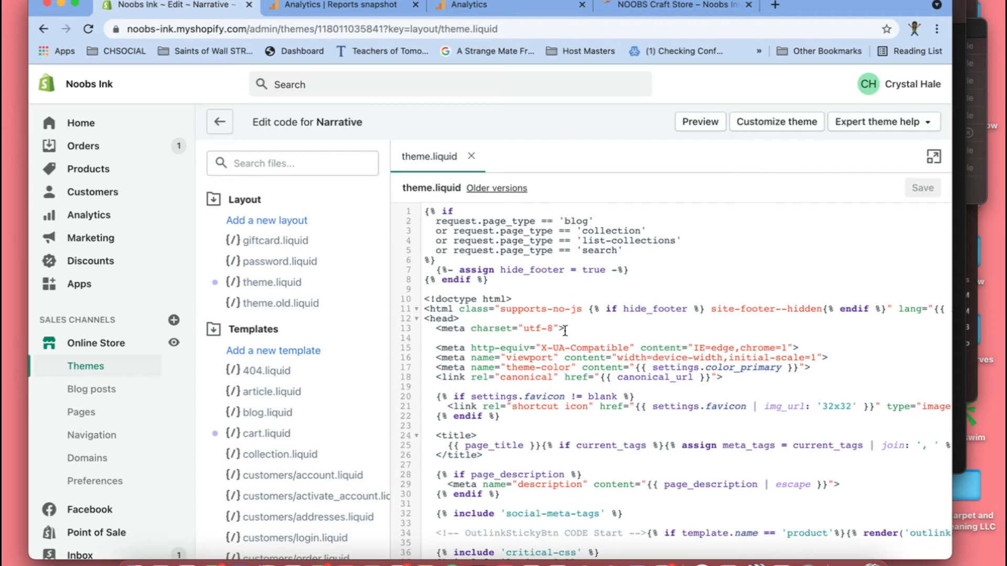
- Insert several blank lines directly below the opening <head> tag in theme.liquid and place the cursor on the first one
left_click(459, 322)
left_click_drag(459, 323, 424, 324)
left_click(468, 322)
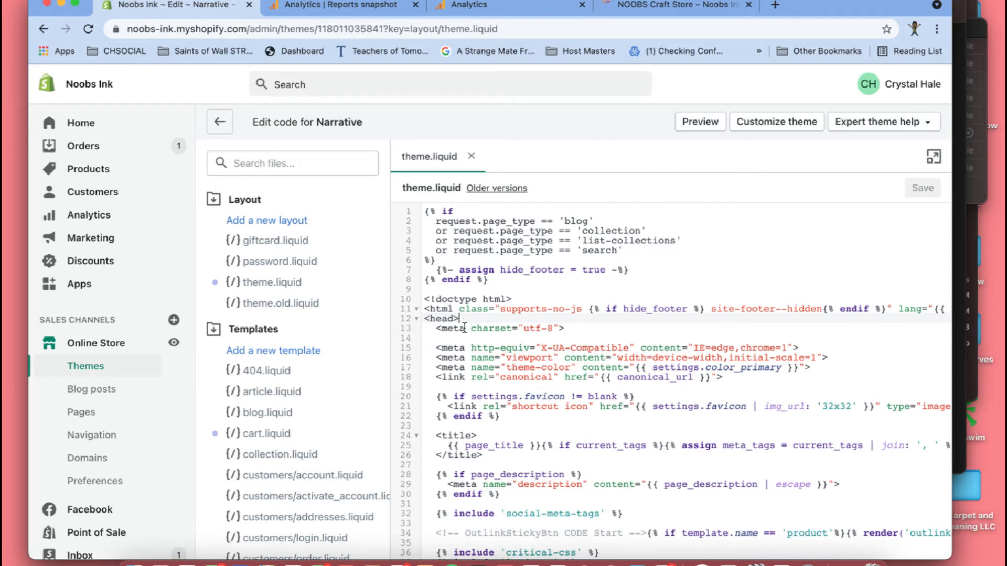
key("Return")
key("Return")
key("Return")
key("Return")
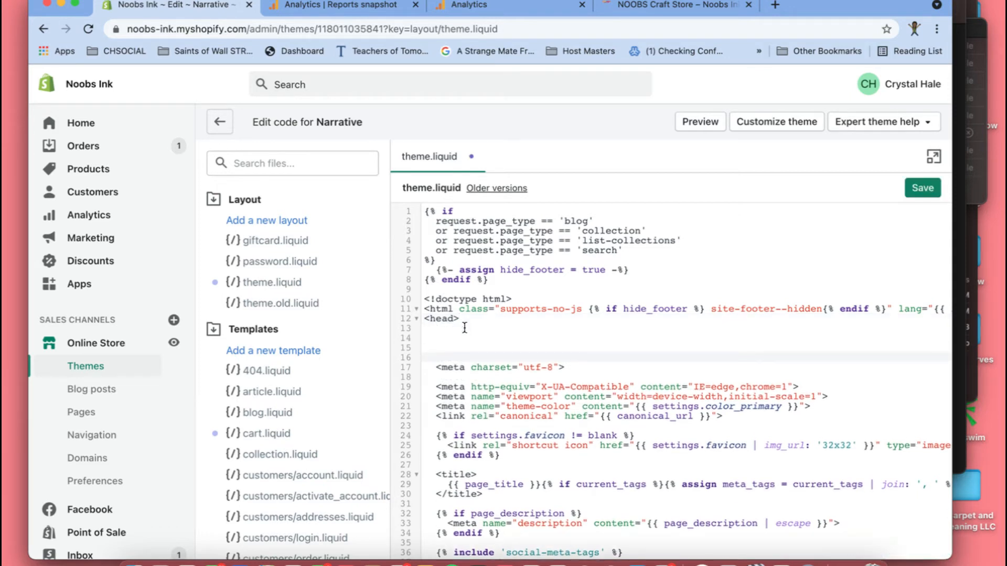
key("Return")
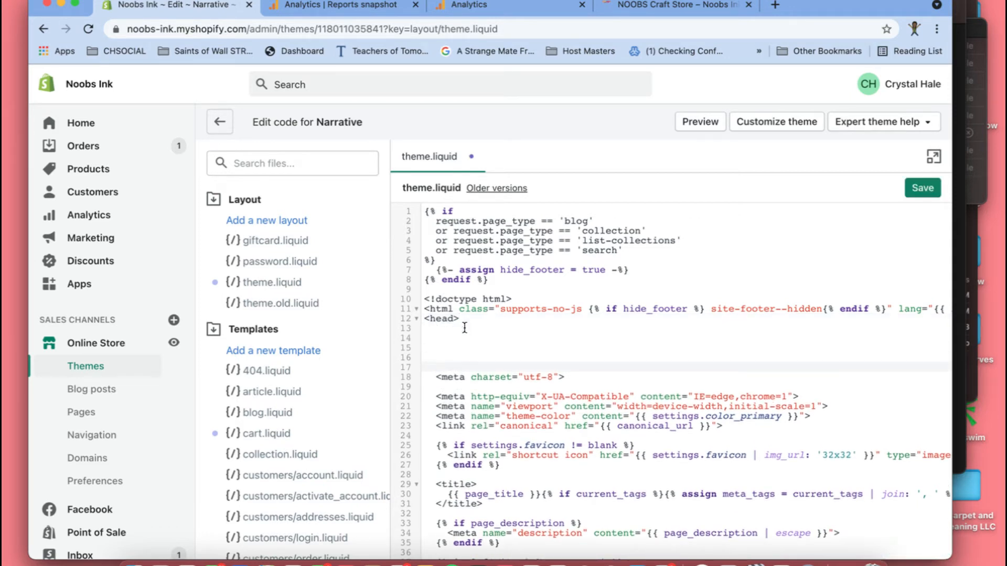
left_click(436, 328)
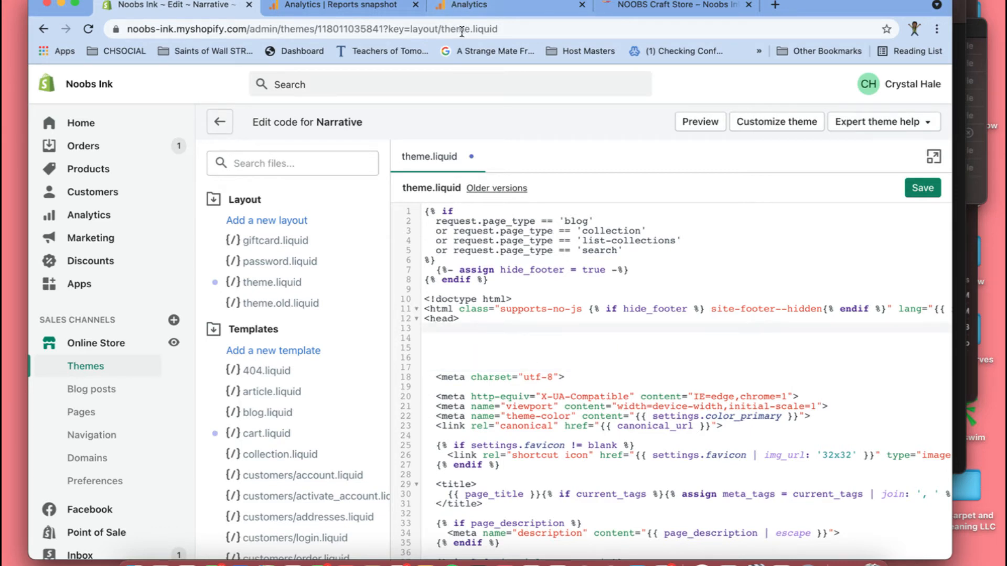
- Copy the global site tag from Google Analytics again, paste it below <head> in theme.liquid with a blank line above, and save the file
left_click(452, 8)
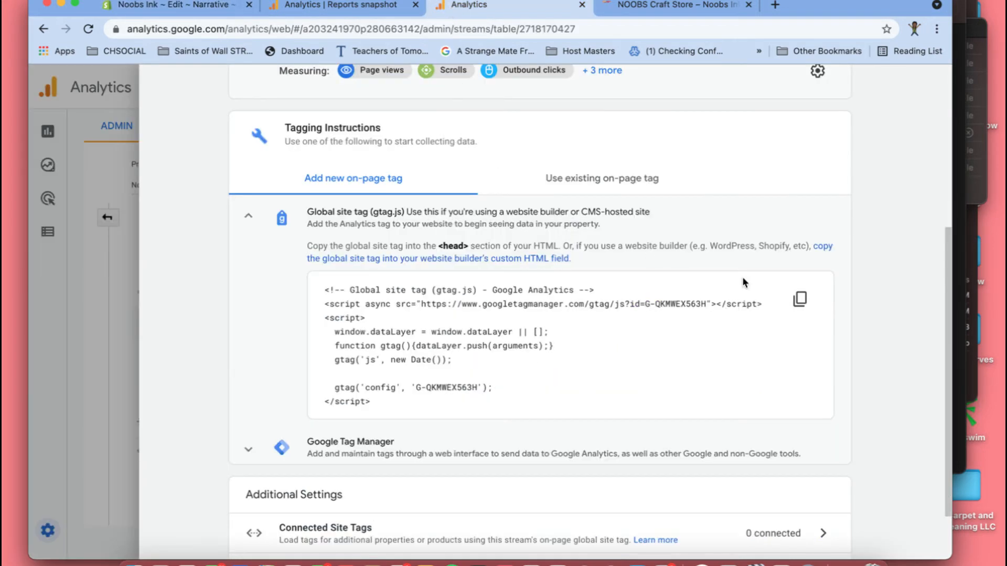
left_click(799, 300)
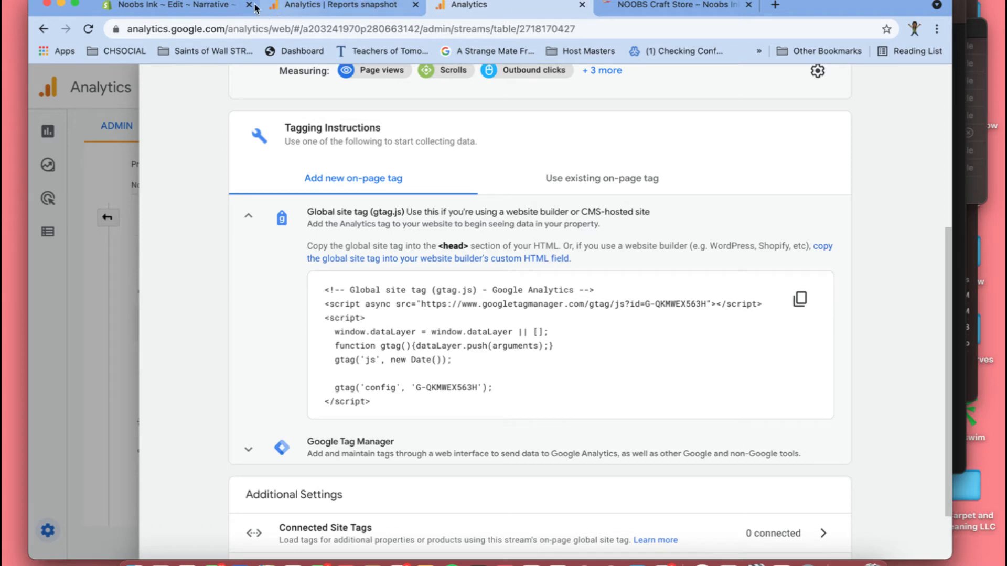
left_click(187, 7)
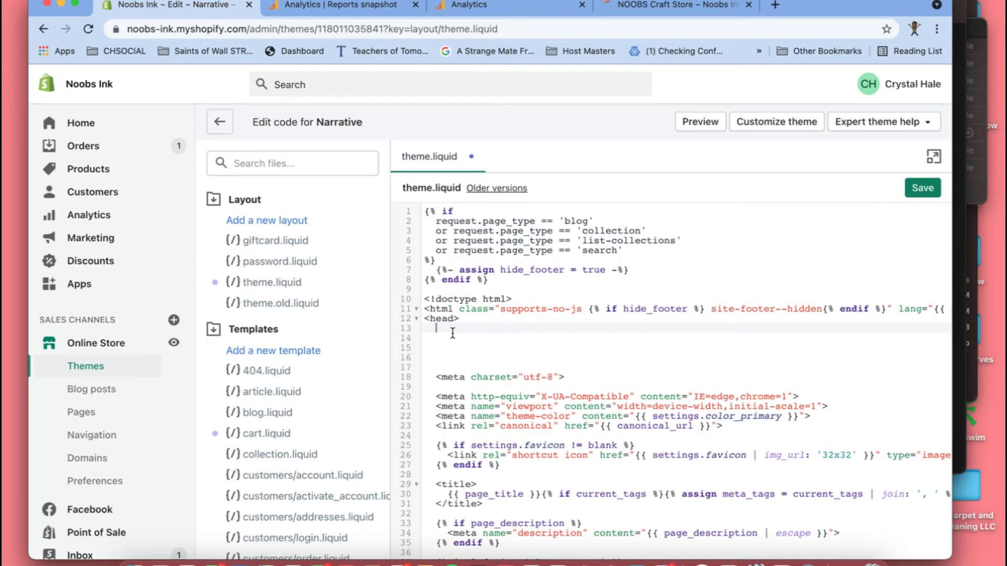
key("super+v")
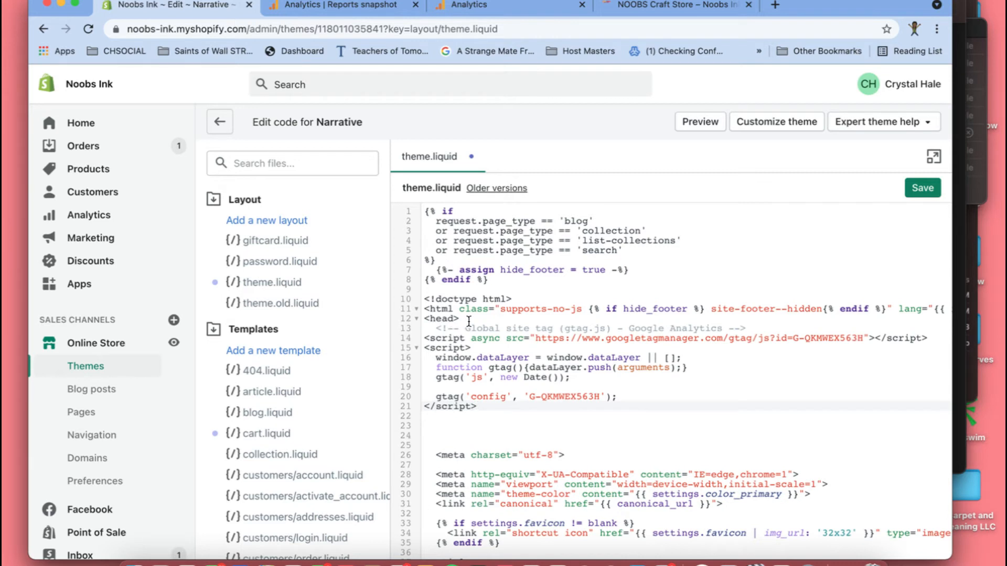
left_click(467, 321)
key("Return")
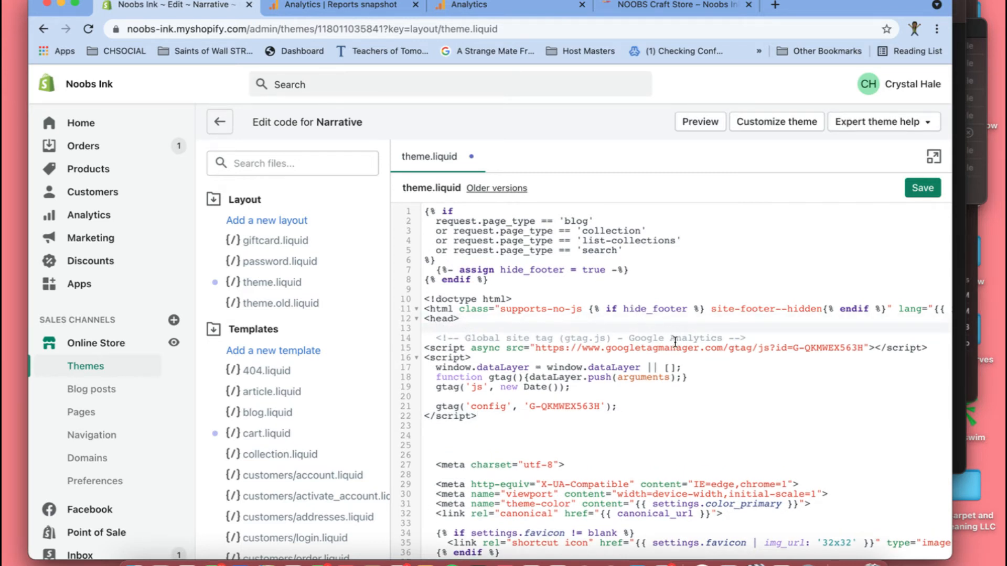
left_click(915, 189)
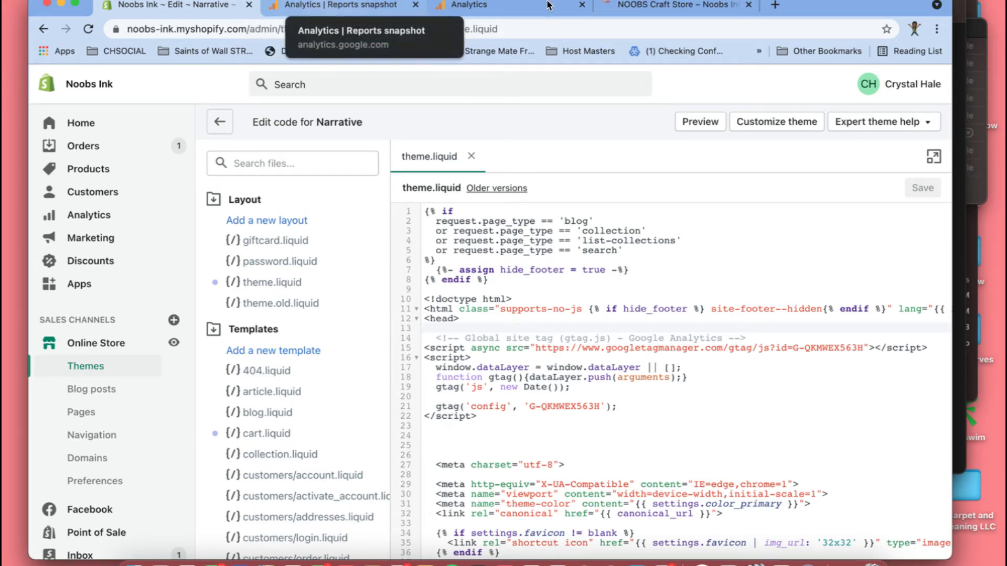
- Switch to the storefront browser tab and reload noobsink.com
left_click(638, 7)
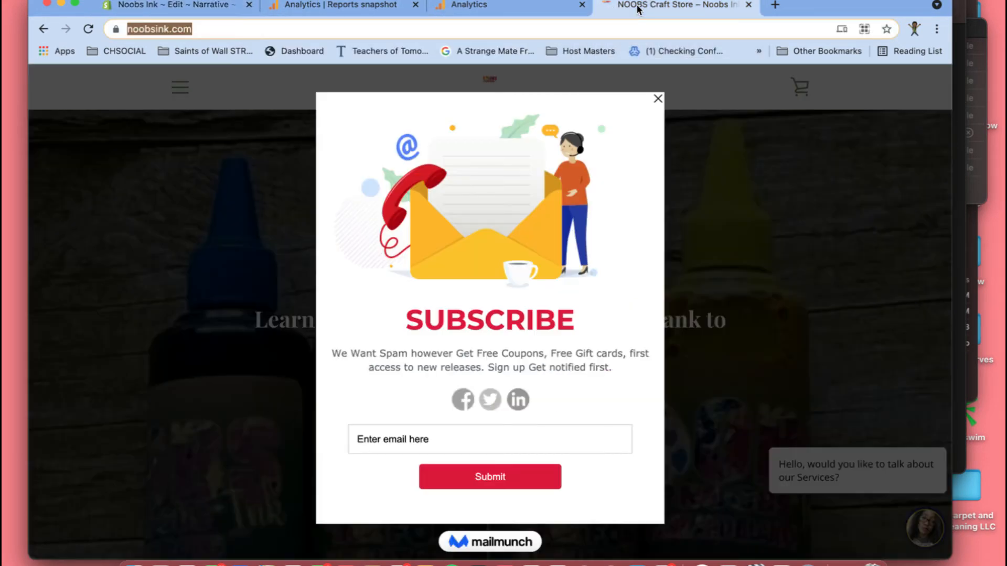
double_click(590, 40)
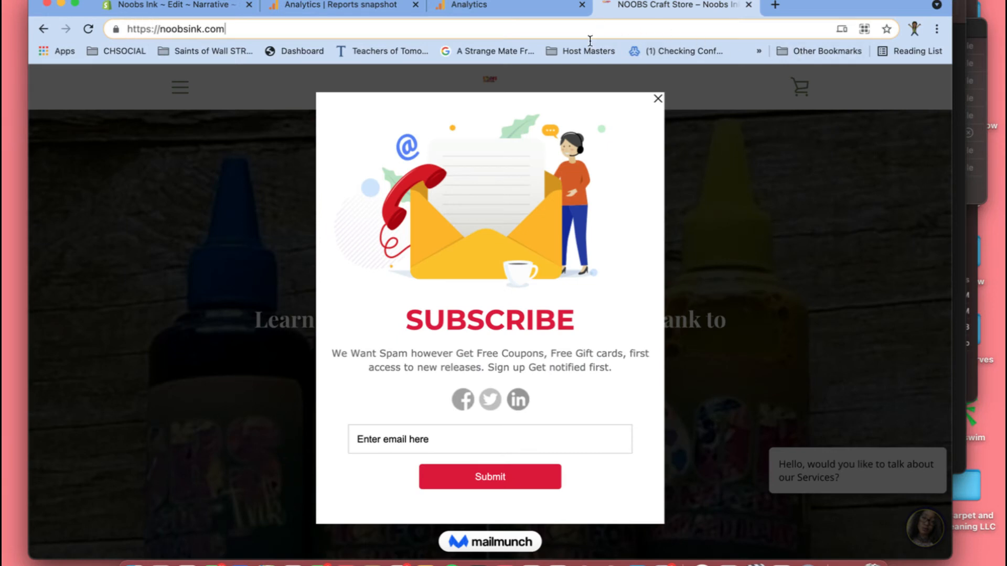
triple_click(590, 41)
key("Return")
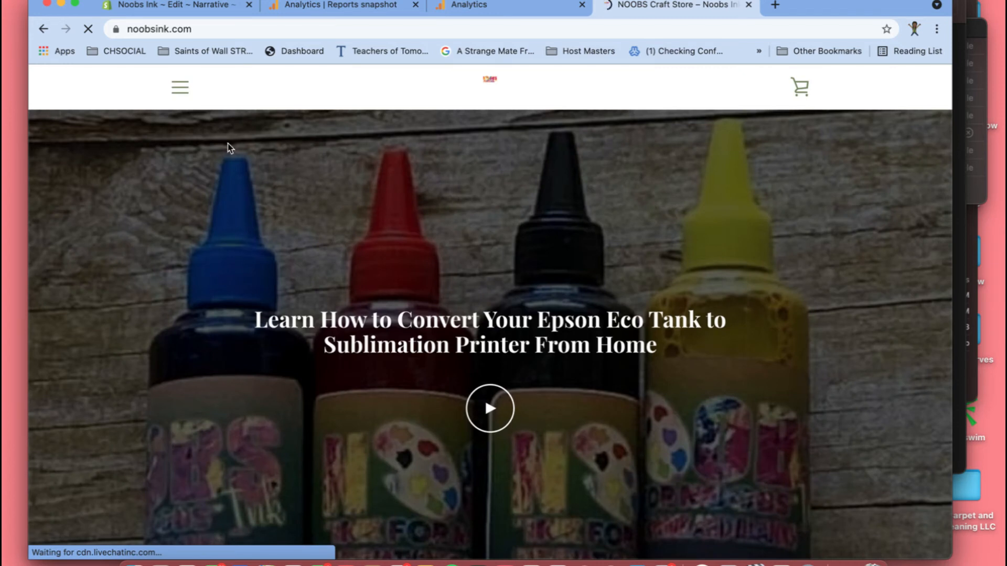
- Browse from the store's navigation to the Custom Domain Name page and to the Home collection under By Departments
left_click(187, 98)
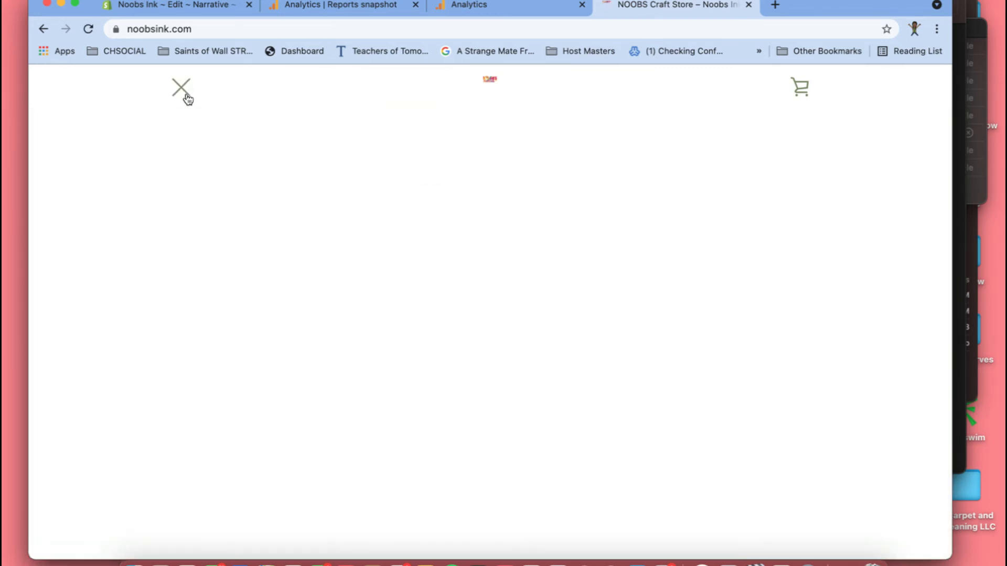
left_click(504, 235)
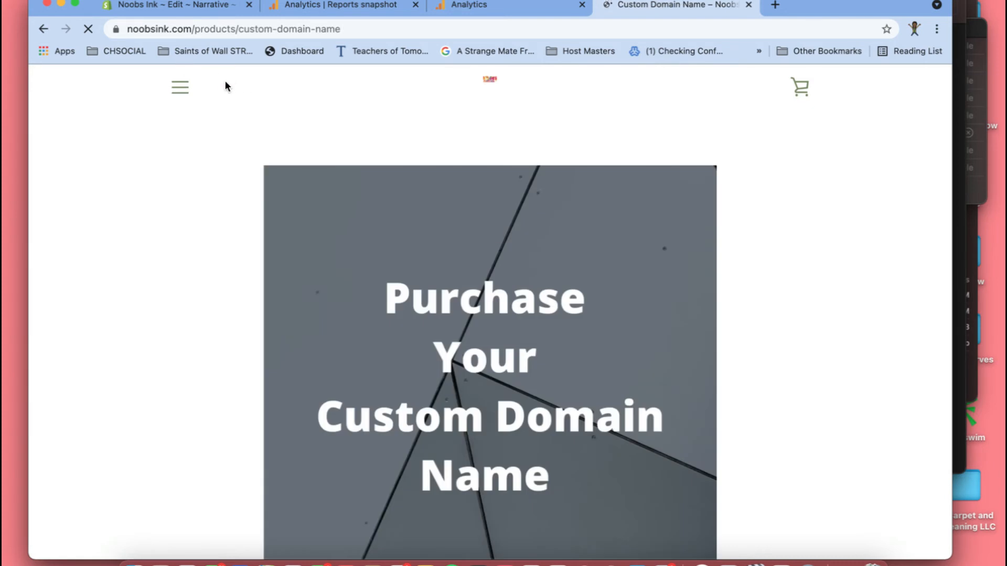
left_click(180, 87)
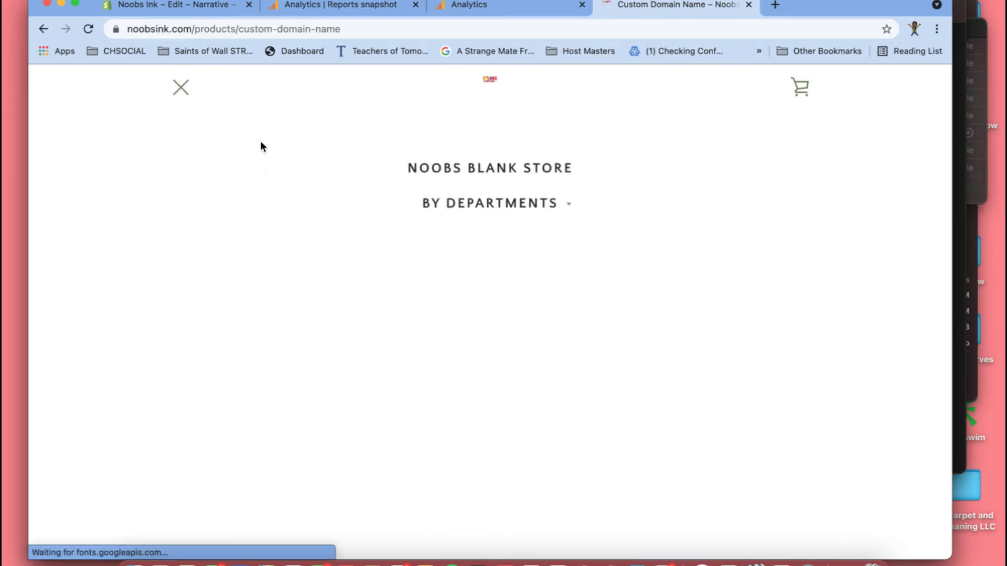
left_click(483, 212)
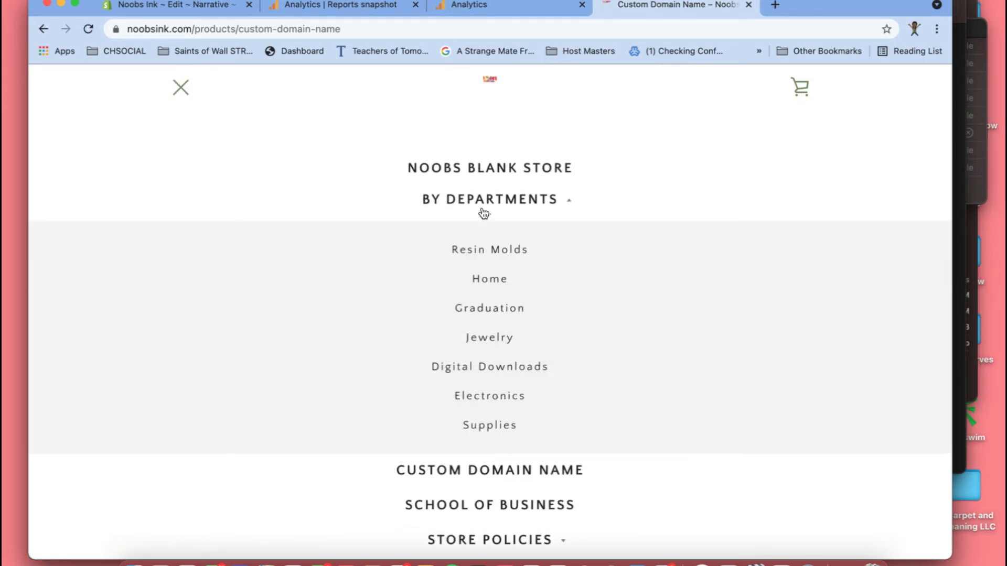
left_click(497, 289)
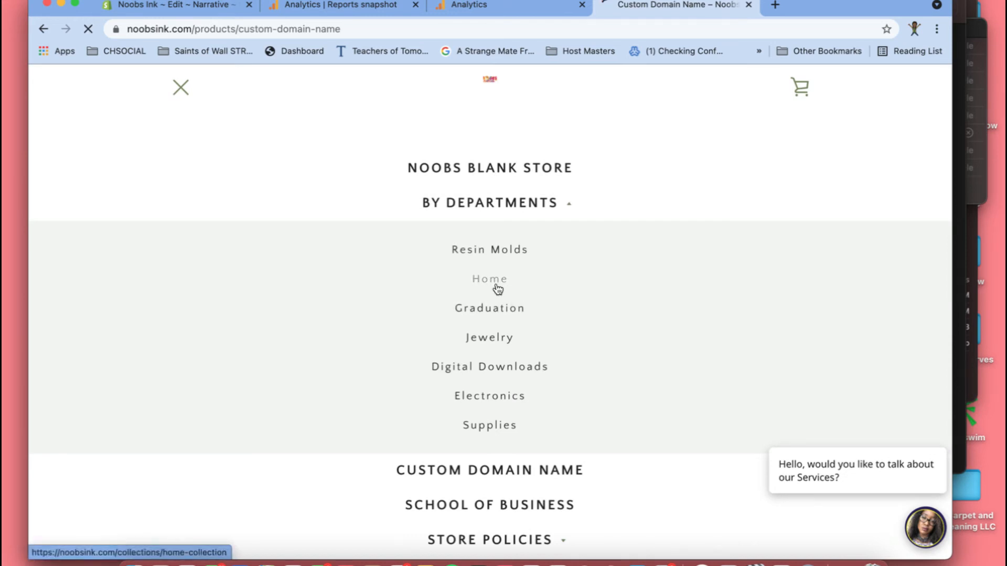
scroll(490, 439, "down", 10)
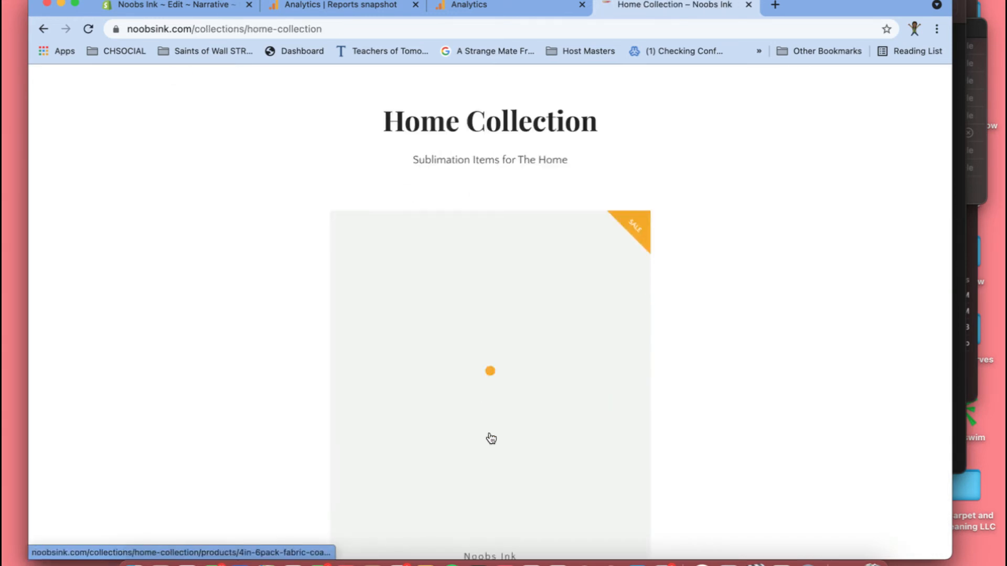
scroll(491, 438, "up", 4)
scroll(491, 438, "up", 4)
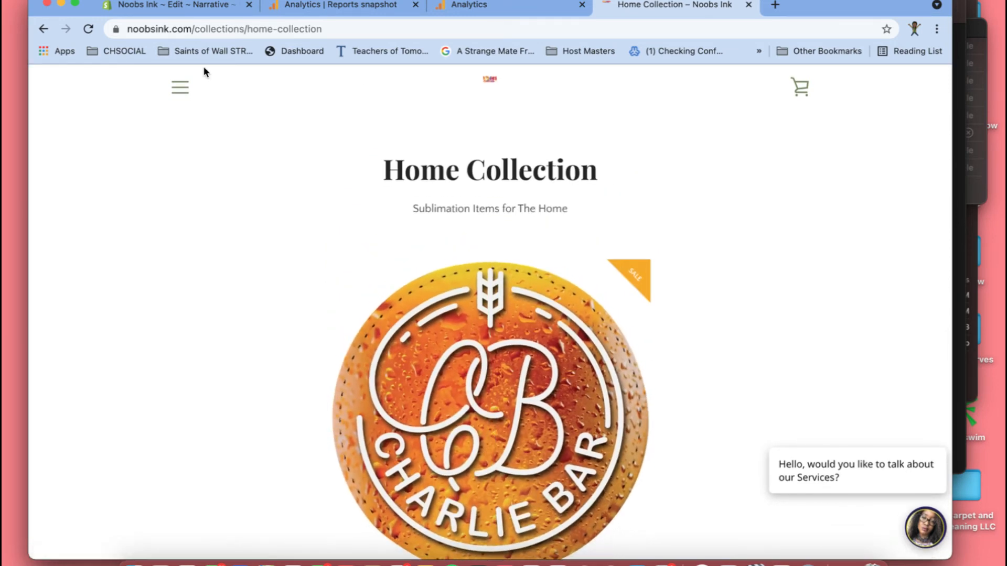
- Return to the storefront homepage and inspect the page's elements in the browser's developer tools
left_click(180, 87)
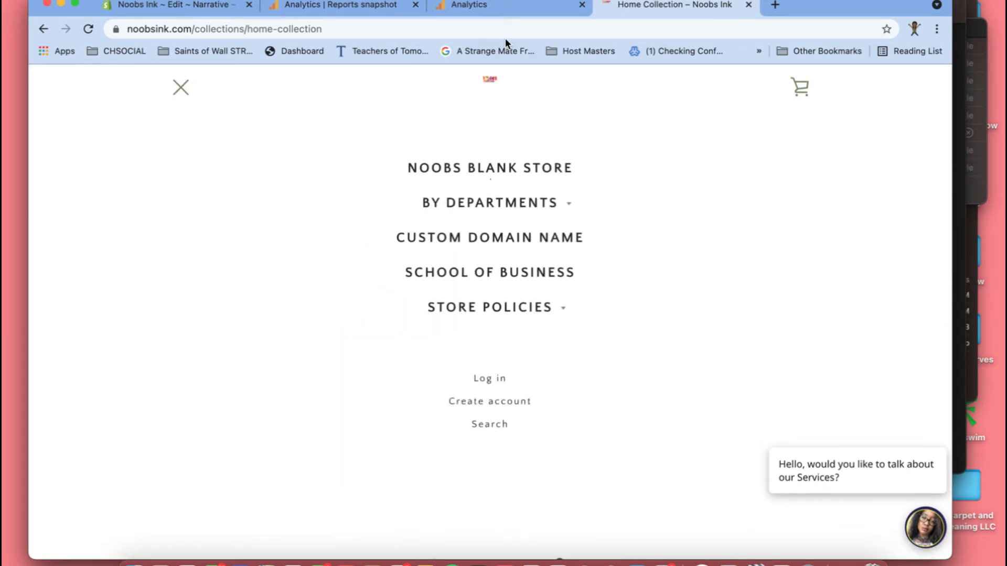
left_click(492, 81)
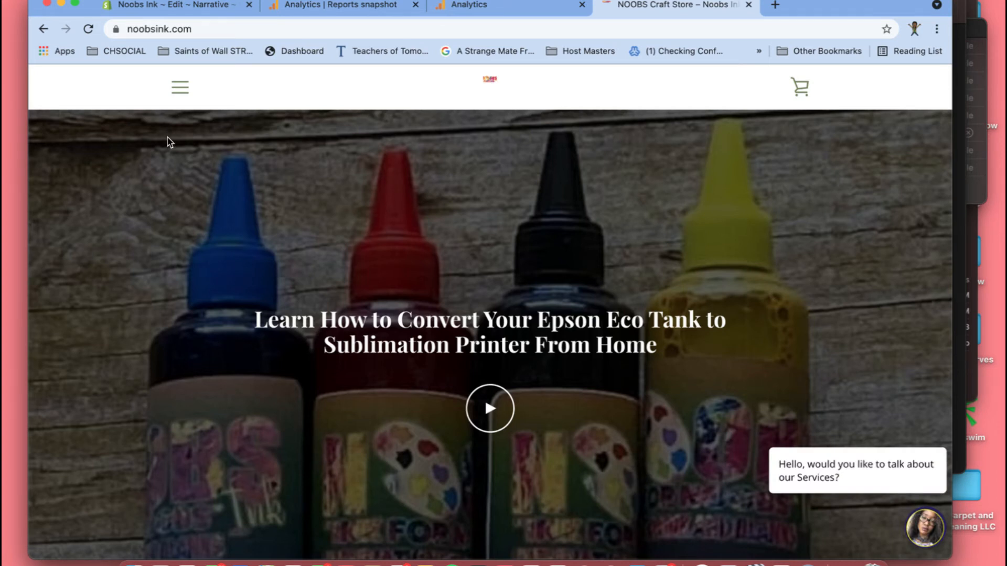
right_click(132, 137)
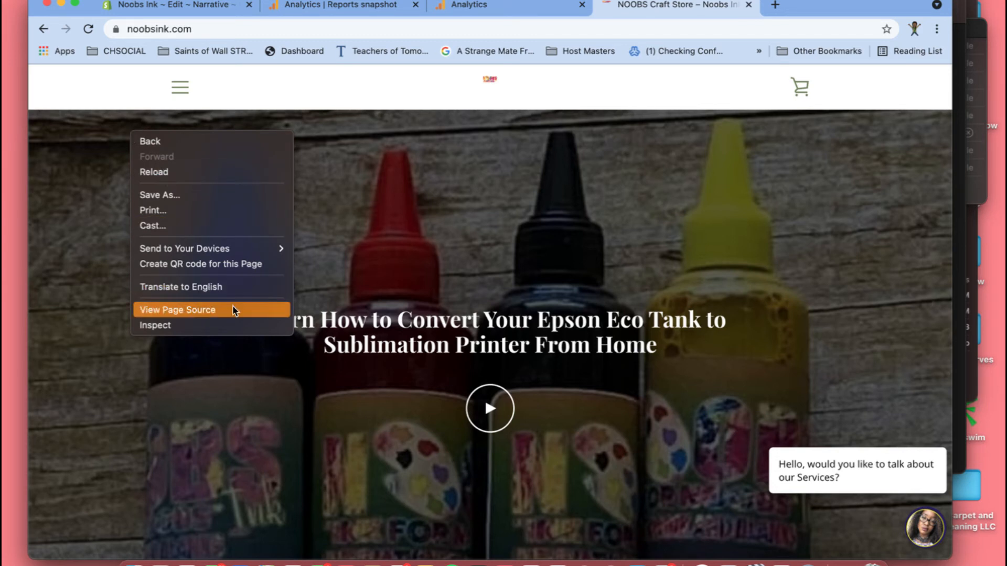
left_click(232, 325)
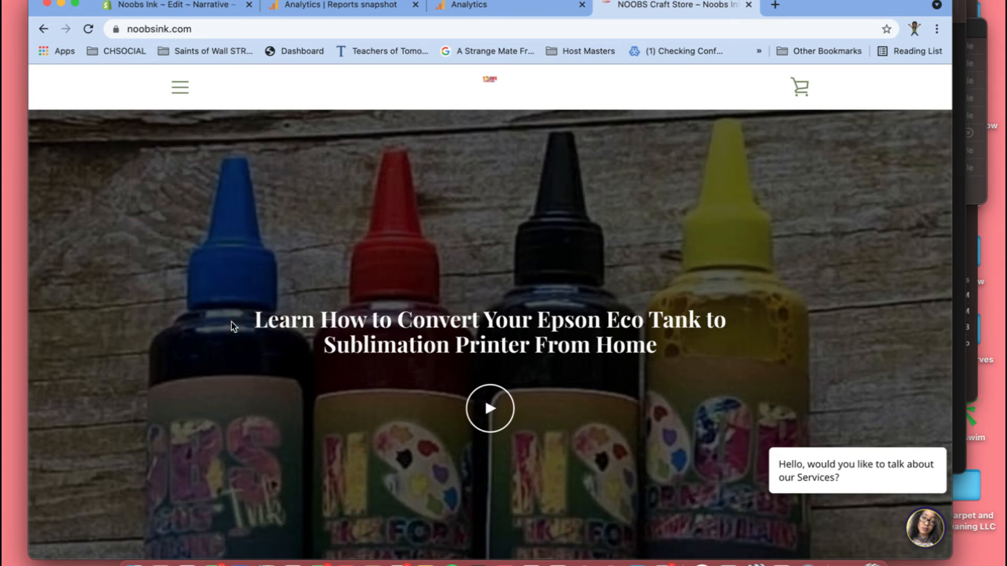
right_click(279, 130)
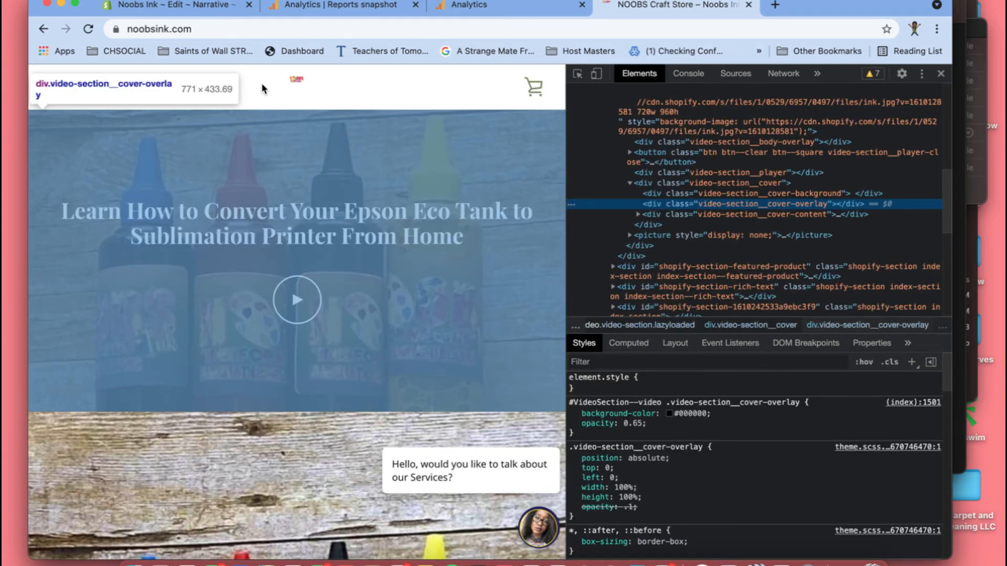
- Collapse the <body> element and expand <head> in the homepage's HTML to check for the Google Analytics global site tag
scroll(773, 144, "up", 3)
scroll(772, 141, "up", 5)
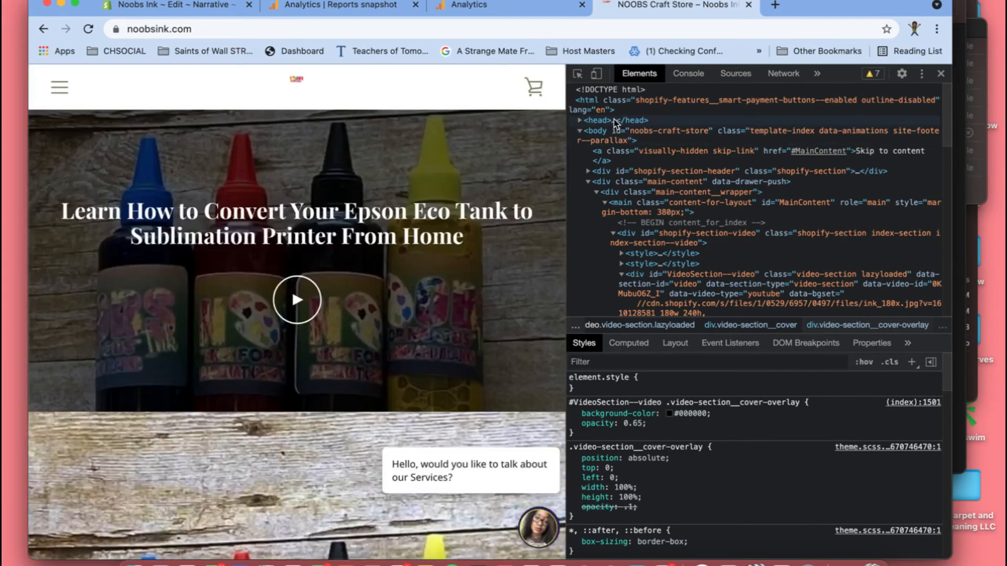
left_click(616, 121)
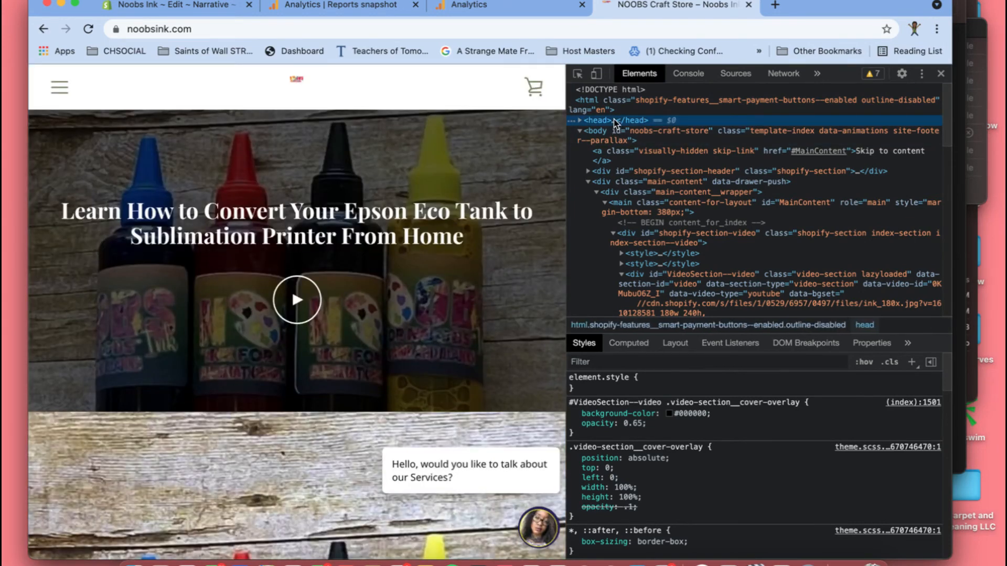
left_click(580, 121)
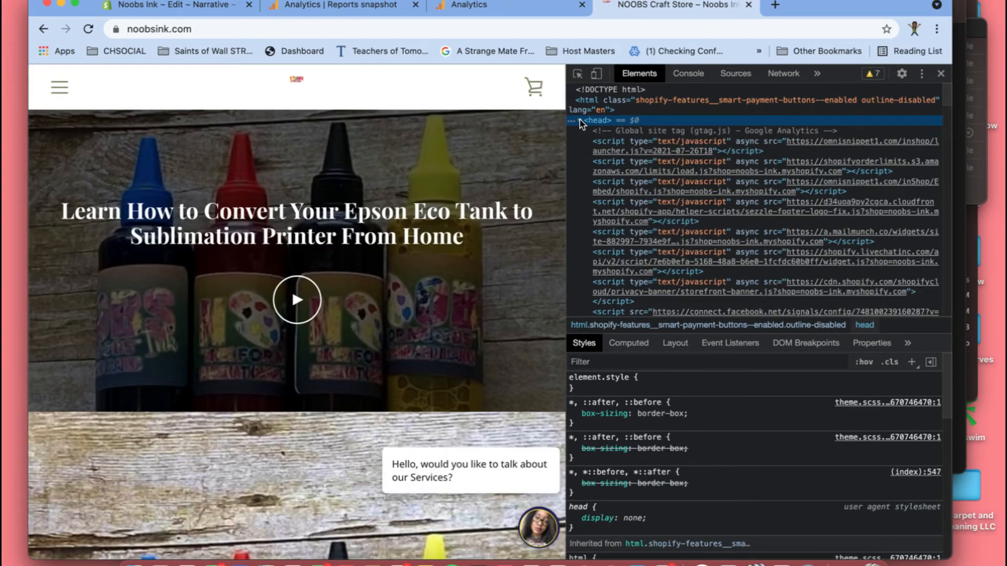
left_click(580, 121)
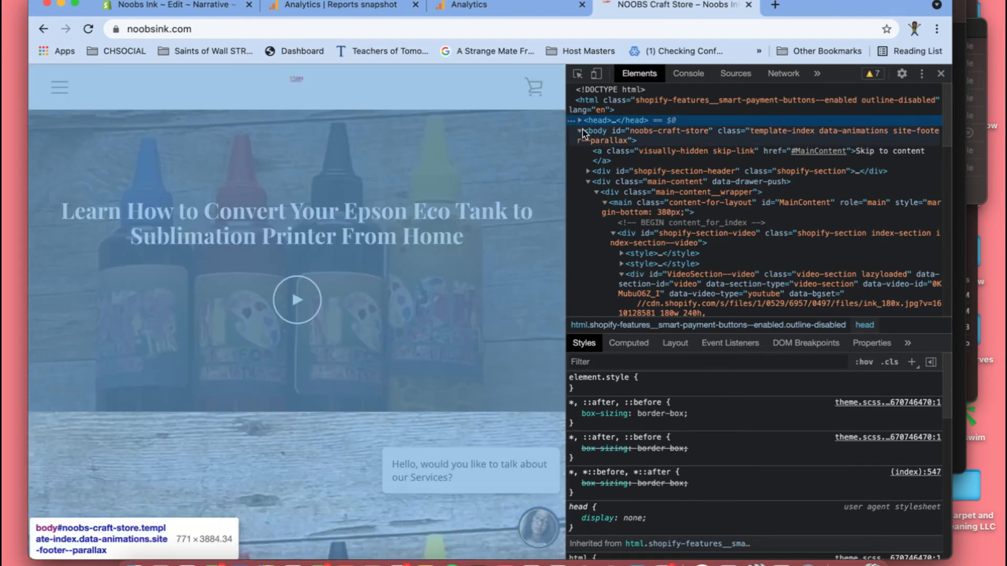
left_click(580, 131)
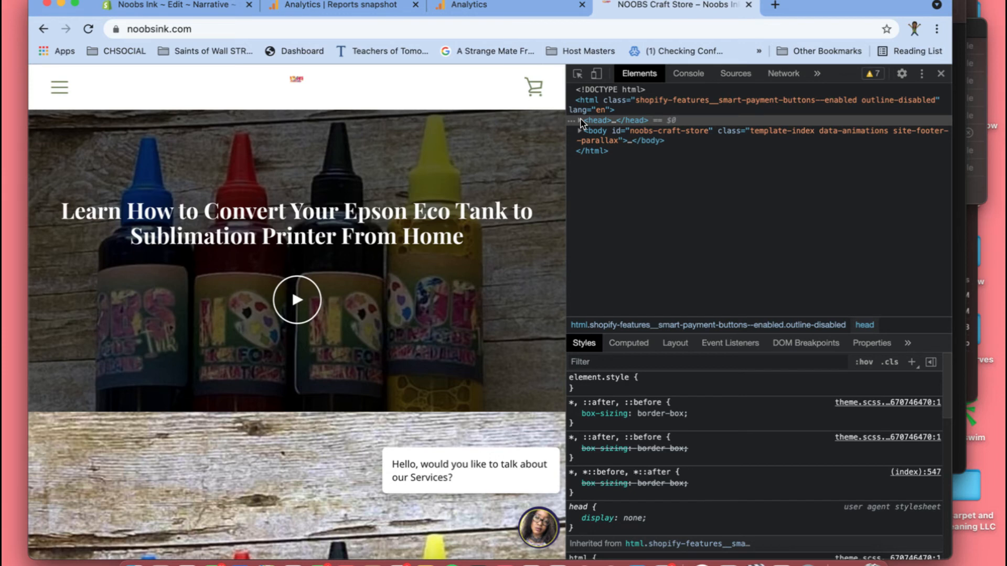
left_click(580, 122)
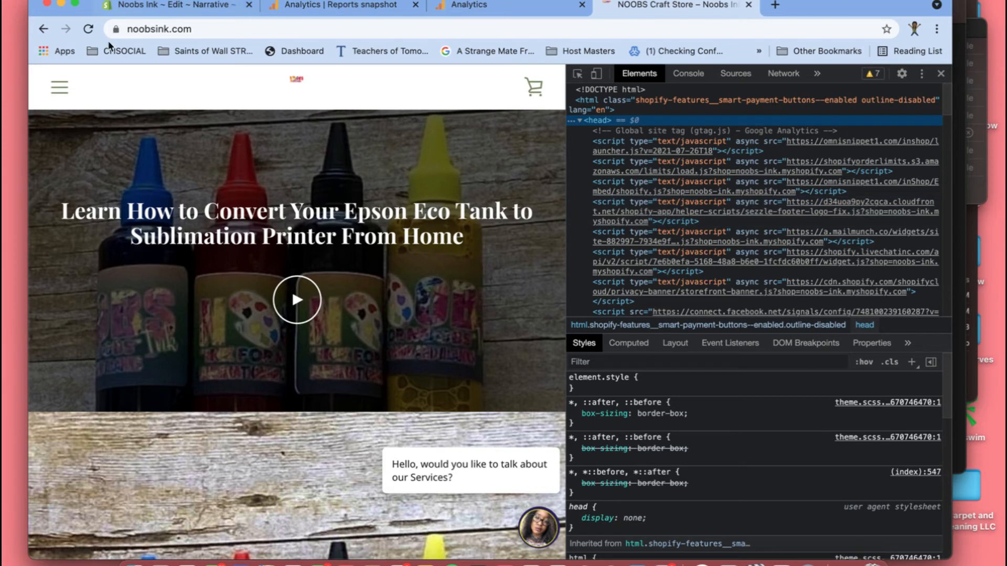
- Visit the Home collection and School of Business pages with the inspector open, checking each page's <head> for the global site tag
left_click(58, 95)
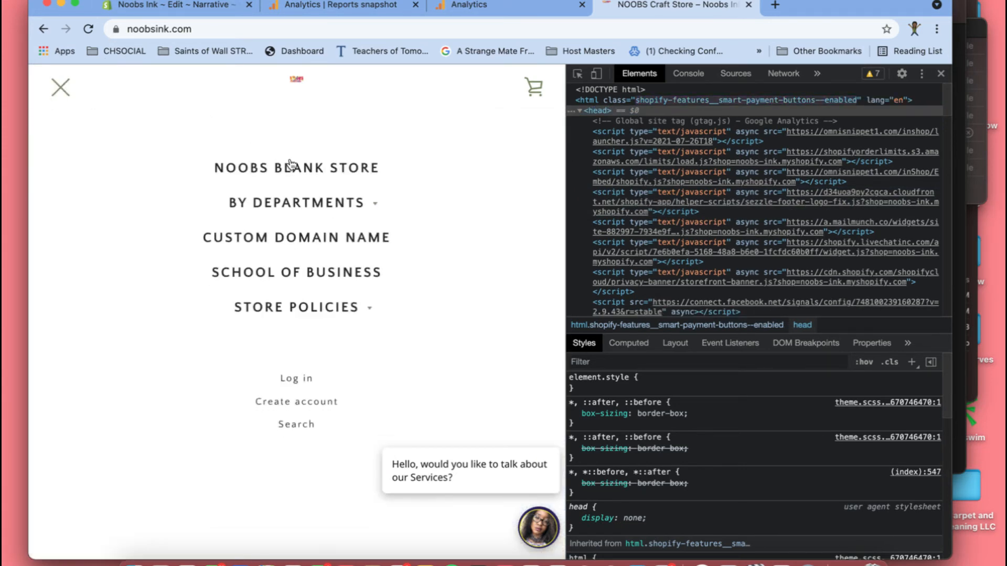
left_click(289, 210)
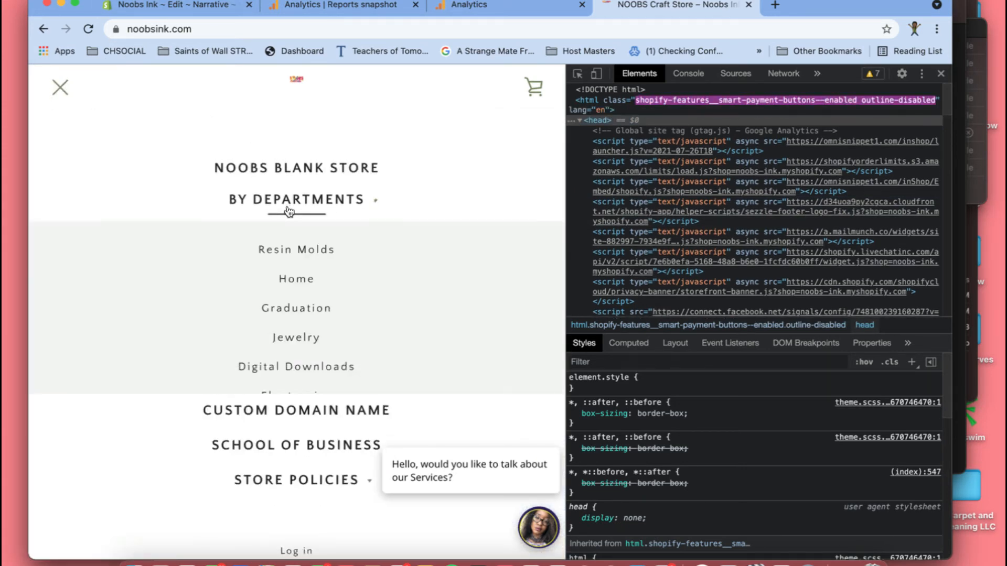
left_click(284, 289)
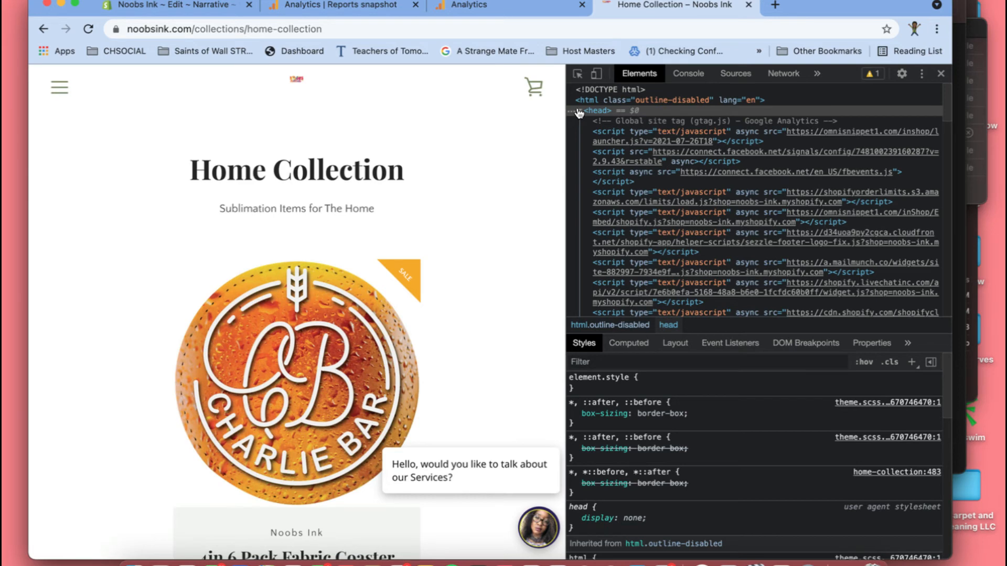
left_click(59, 88)
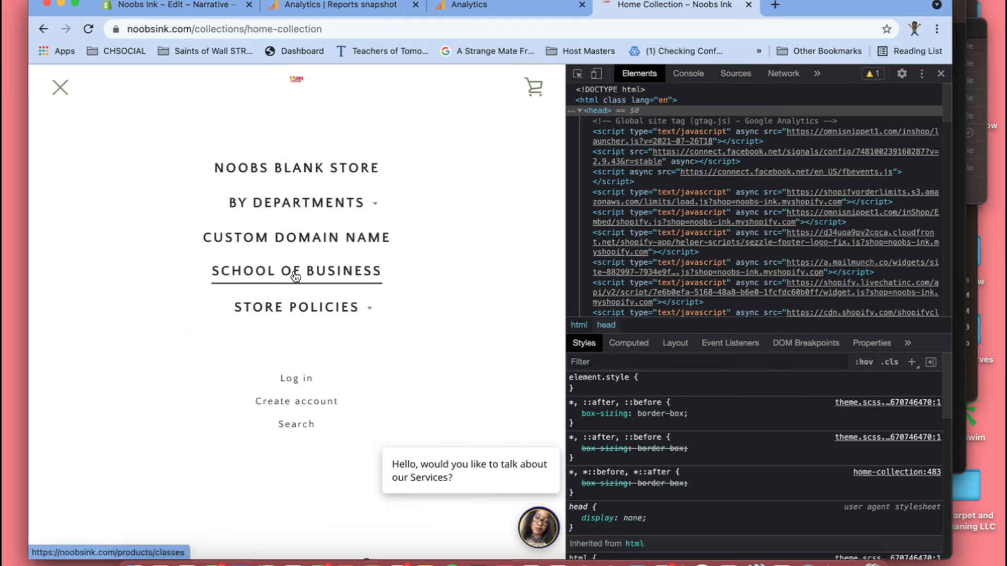
left_click(296, 276)
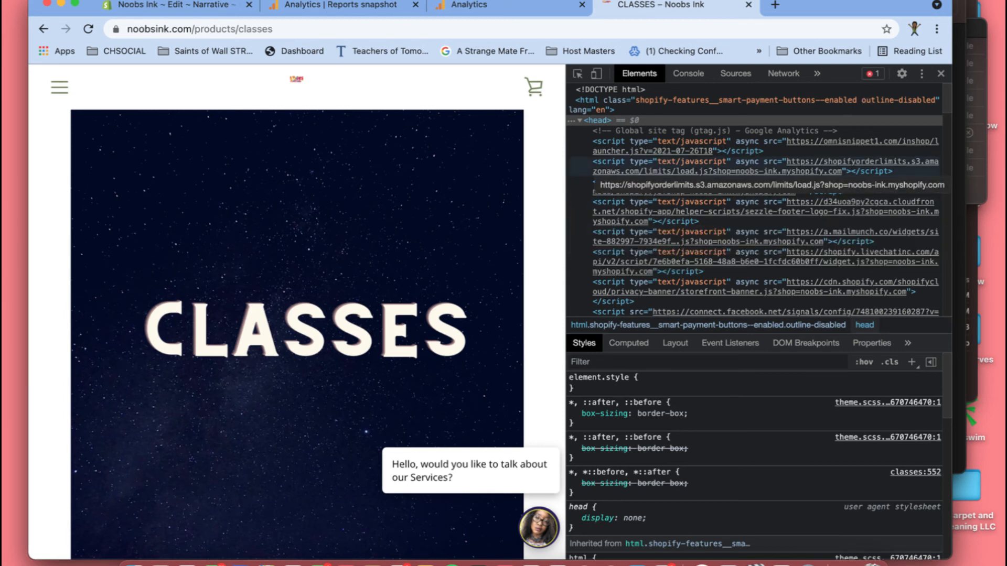
- Switch to the Google Analytics tab and review the web stream's tagging instructions and measurement ID
left_click(509, 7)
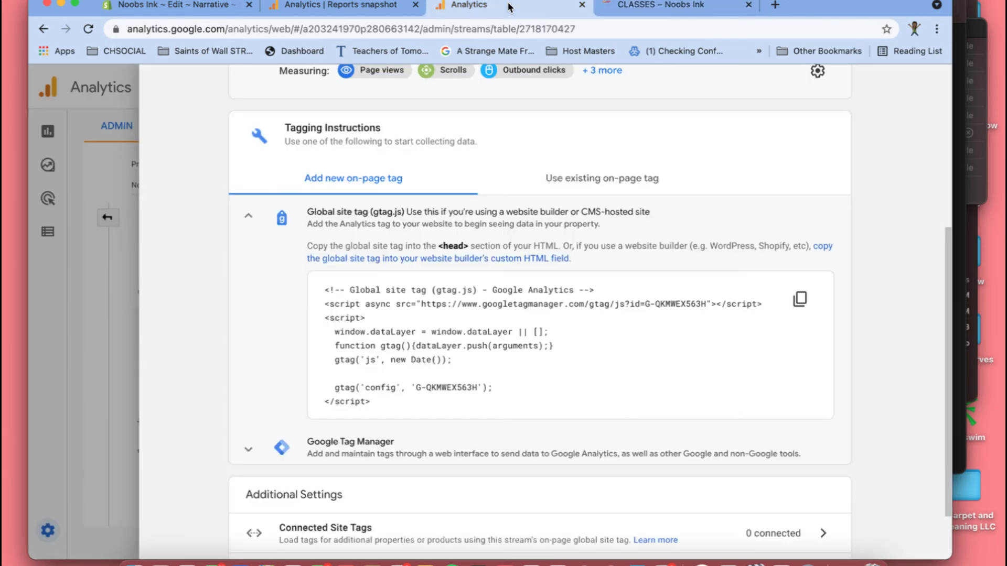
scroll(691, 186, "up", 2)
scroll(690, 184, "down", 3)
scroll(690, 183, "up", 3)
scroll(691, 187, "up", 3)
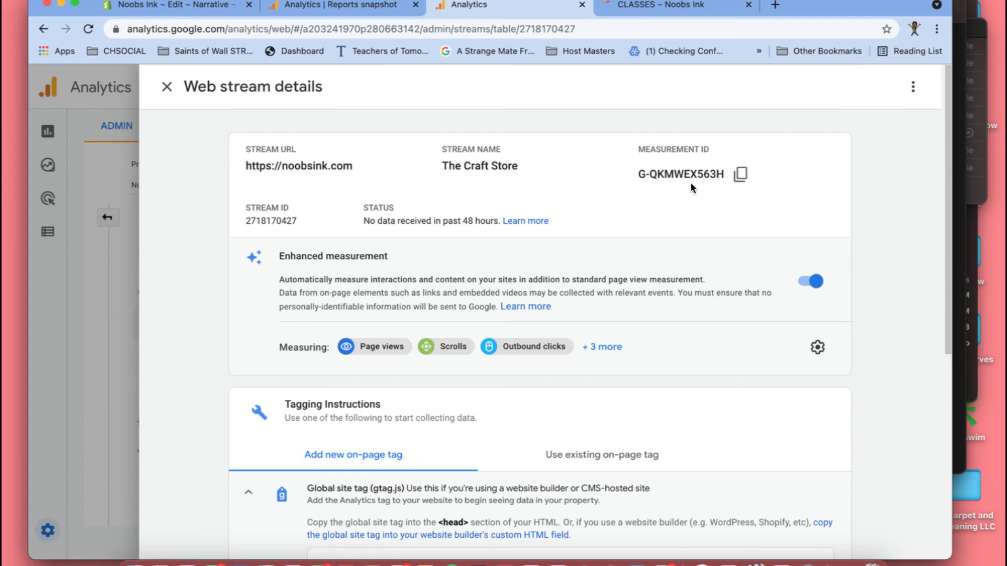
- Reselect the Noobs Ink property under Xauti Marketing, close the web stream details and open the property's Reports snapshot
left_click(166, 87)
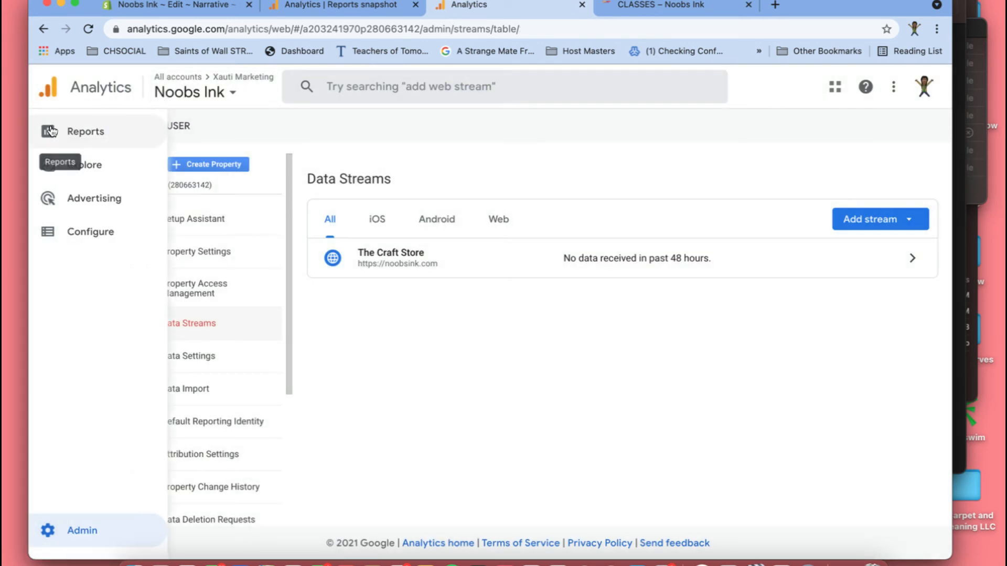
left_click(210, 93)
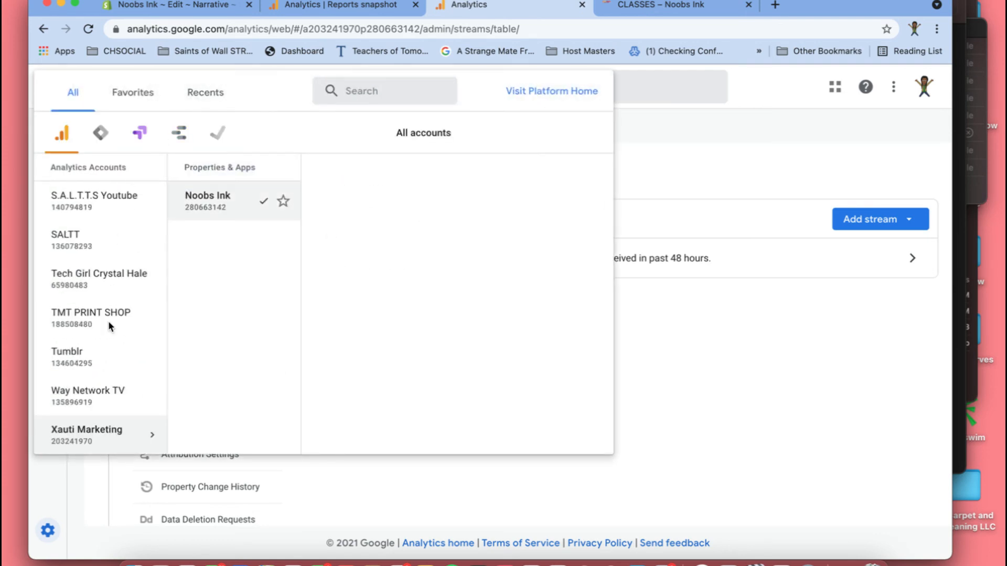
left_click(232, 200)
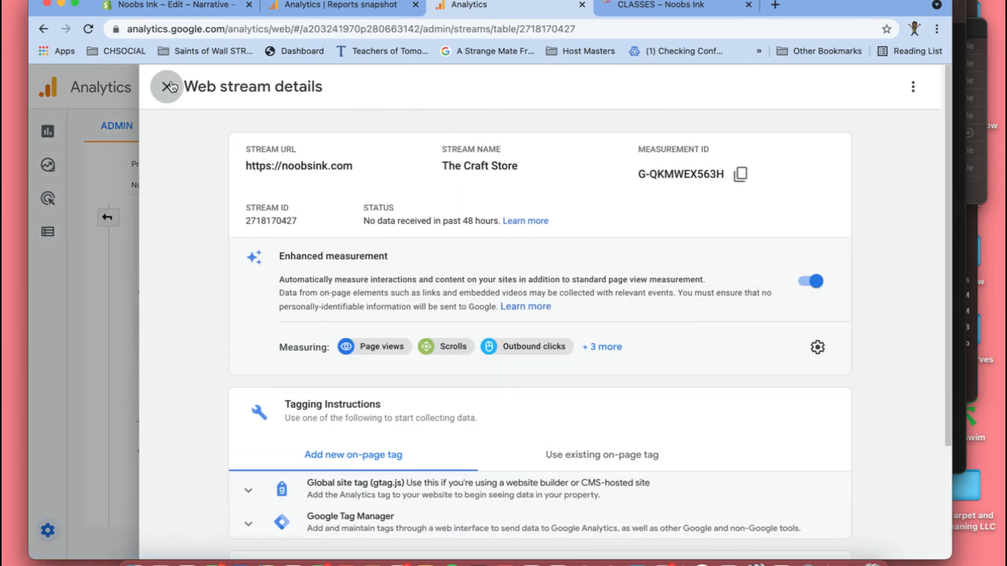
left_click(167, 87)
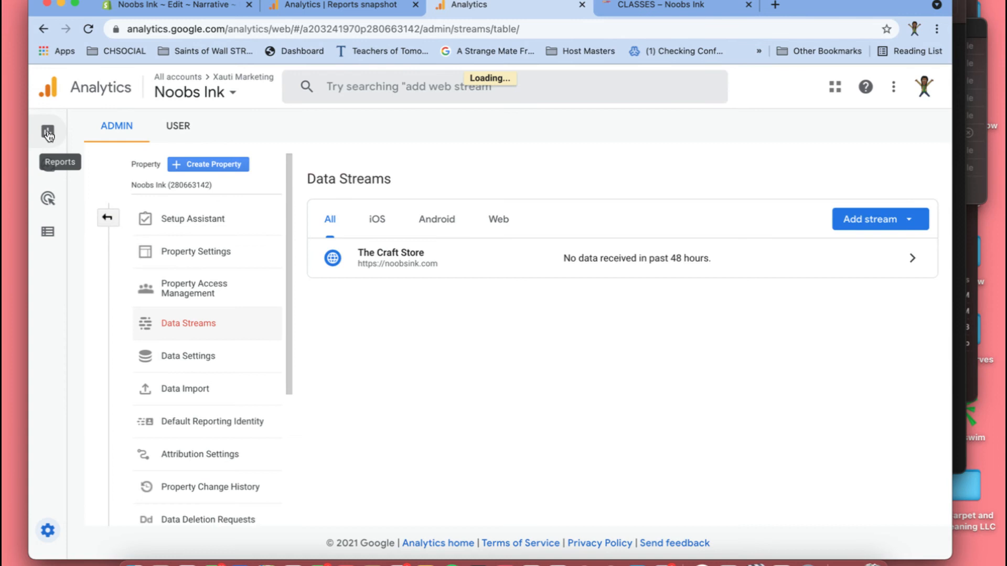
left_click(49, 134)
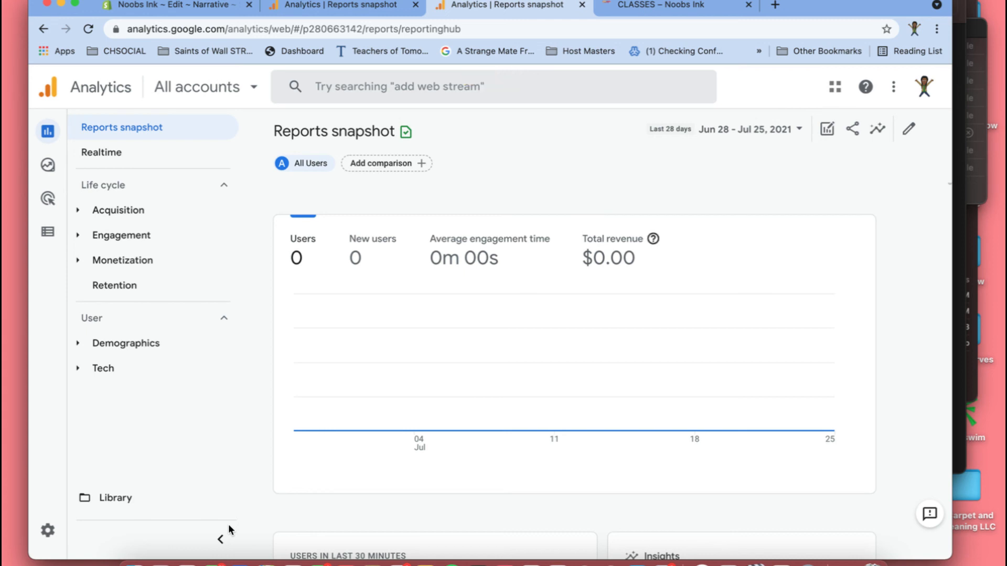
- Open the Realtime report, dismiss its introductory tour, and examine the user, page view and event cards
mouse_move(125, 293)
left_click(135, 153)
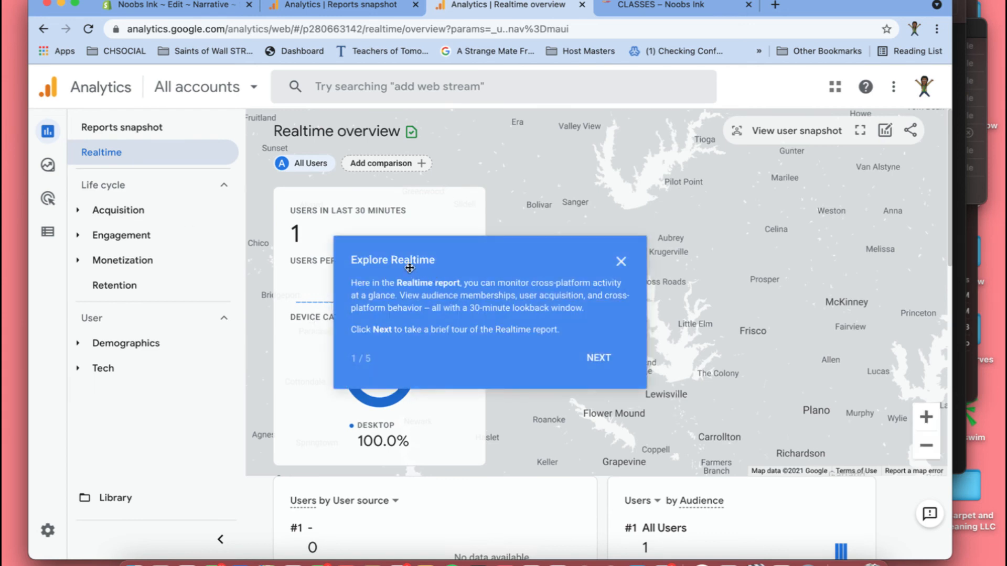
left_click(521, 247)
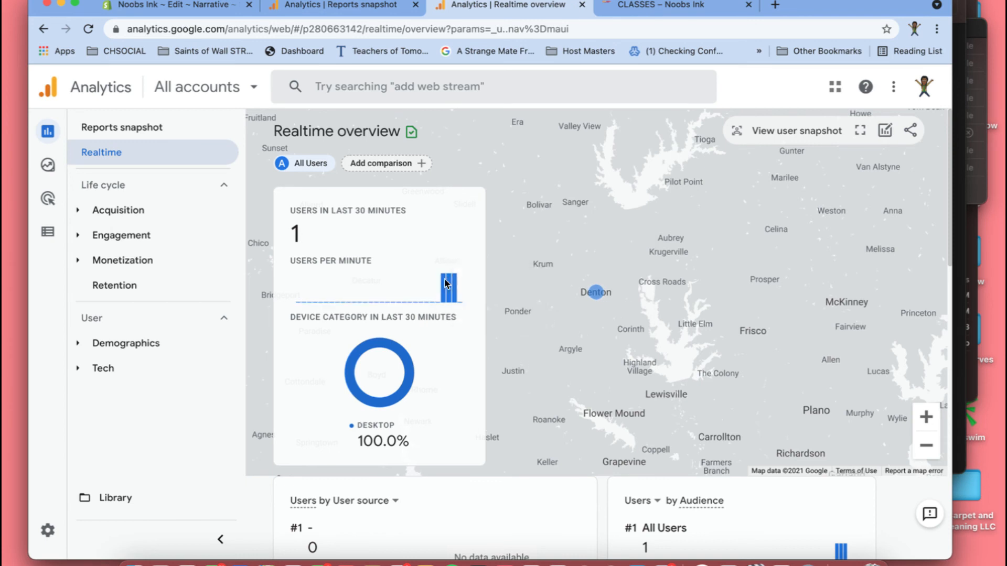
mouse_move(444, 284)
scroll(439, 355, "down", 10)
scroll(661, 459, "down", 4)
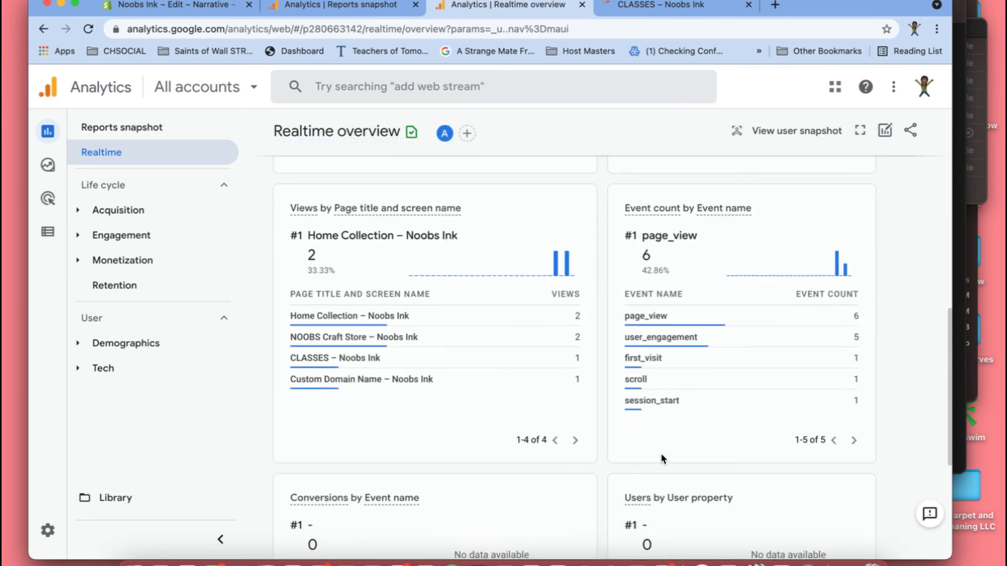
mouse_move(402, 298)
scroll(464, 266, "up", 2)
scroll(465, 268, "up", 10)
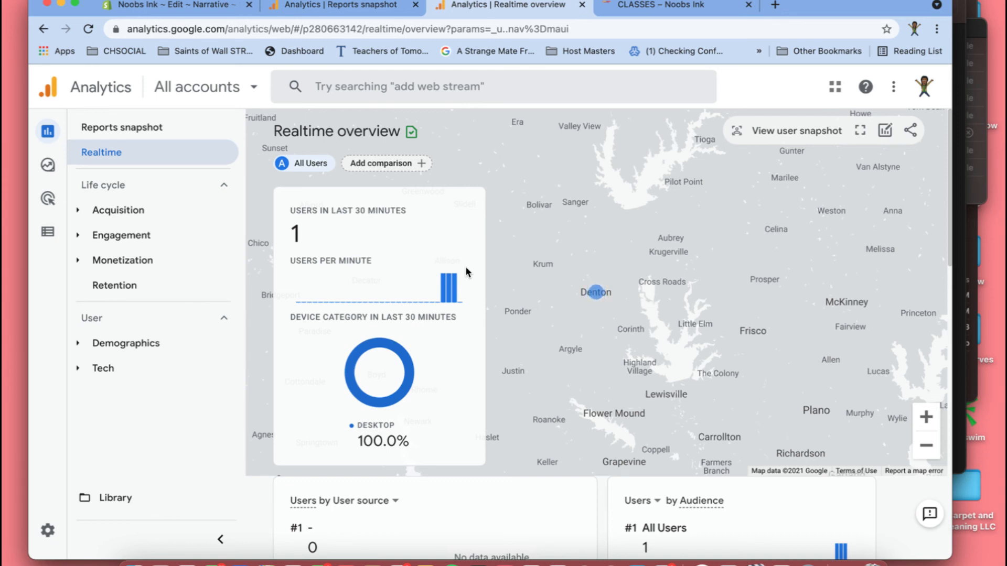
- Expand the Acquisition and Engagement report groups and open the Engagement overview report
left_click(79, 211)
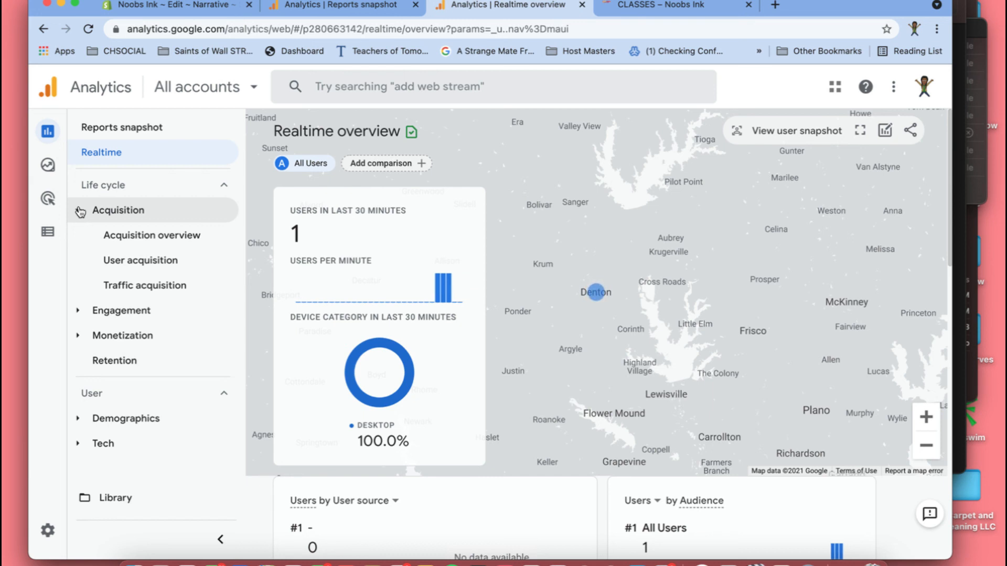
left_click(78, 315)
left_click(130, 339)
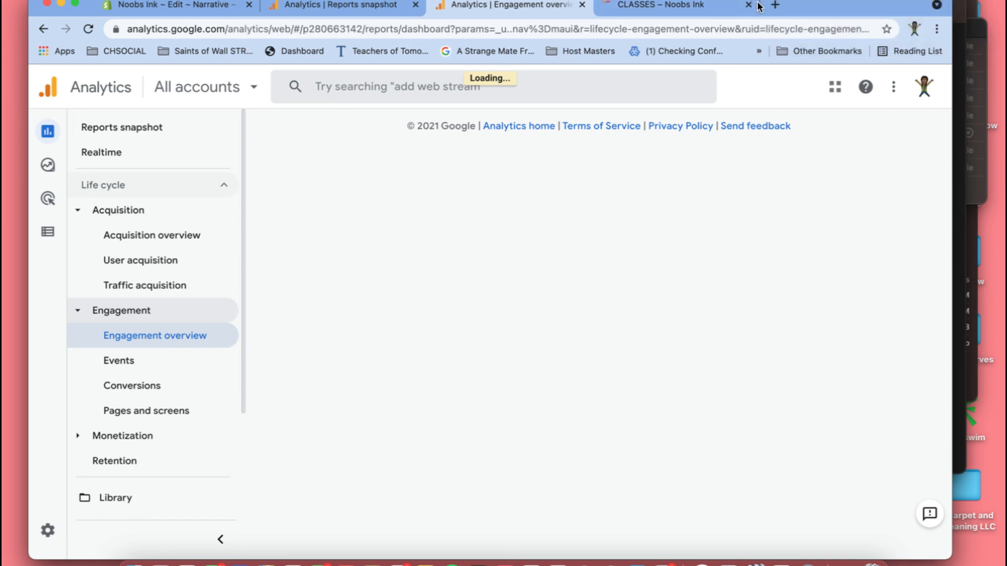
- Expand the Monetization report group and open its Monetization overview report
scroll(165, 447, "down", 1)
scroll(164, 447, "down", 3)
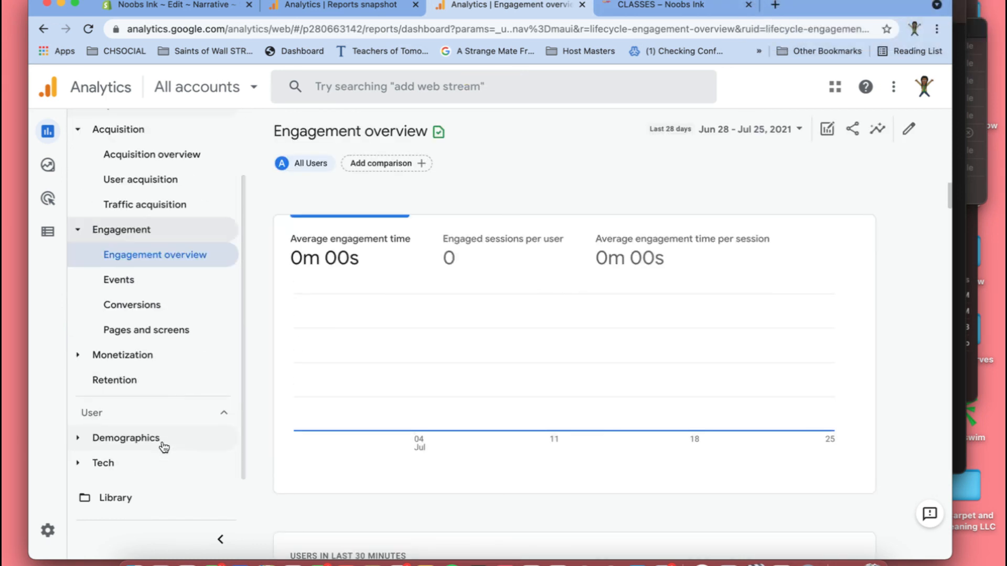
left_click(79, 371)
left_click(79, 355)
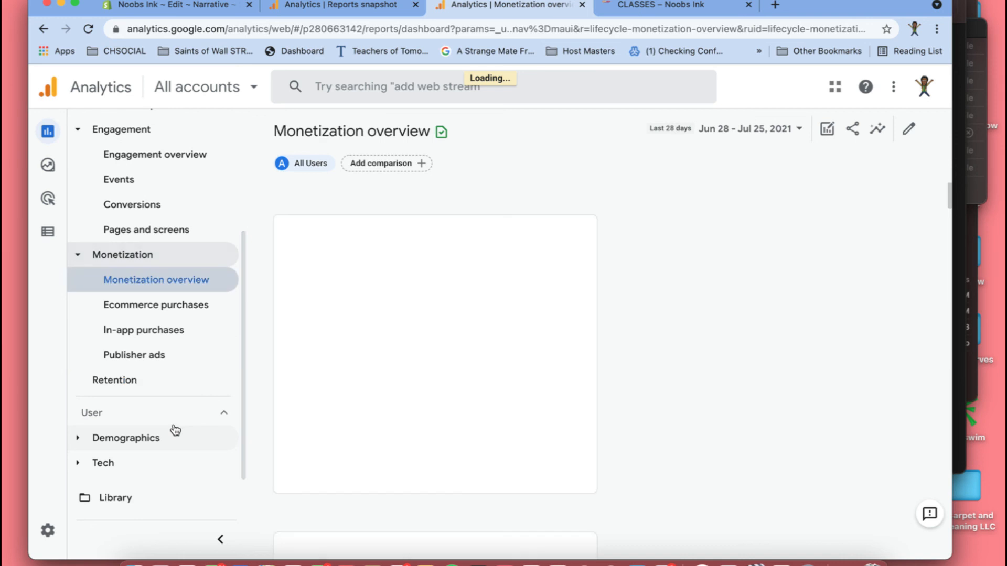
- Expand the Demographics and Tech groups under User to view the reports they contain
left_click(80, 441)
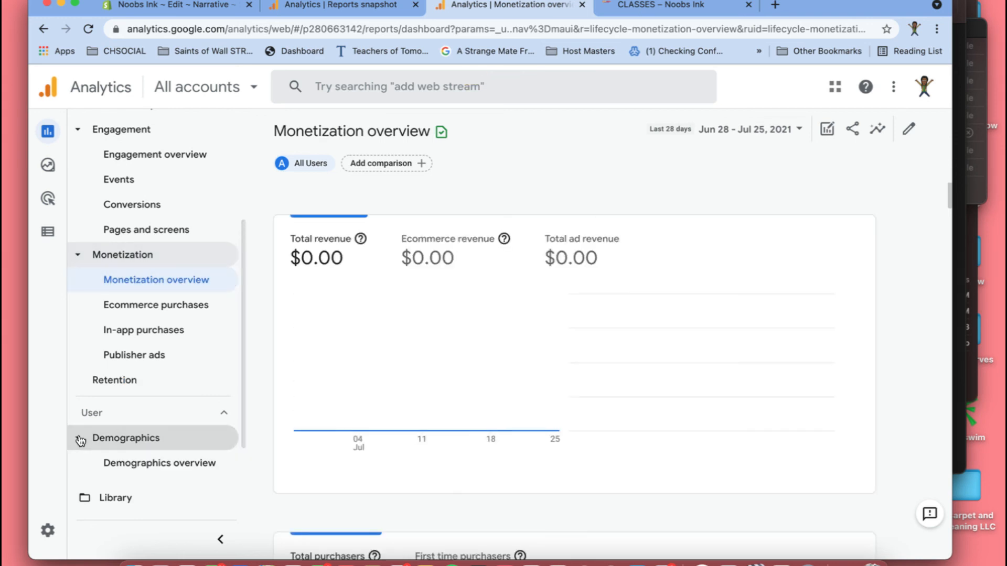
left_click(142, 442)
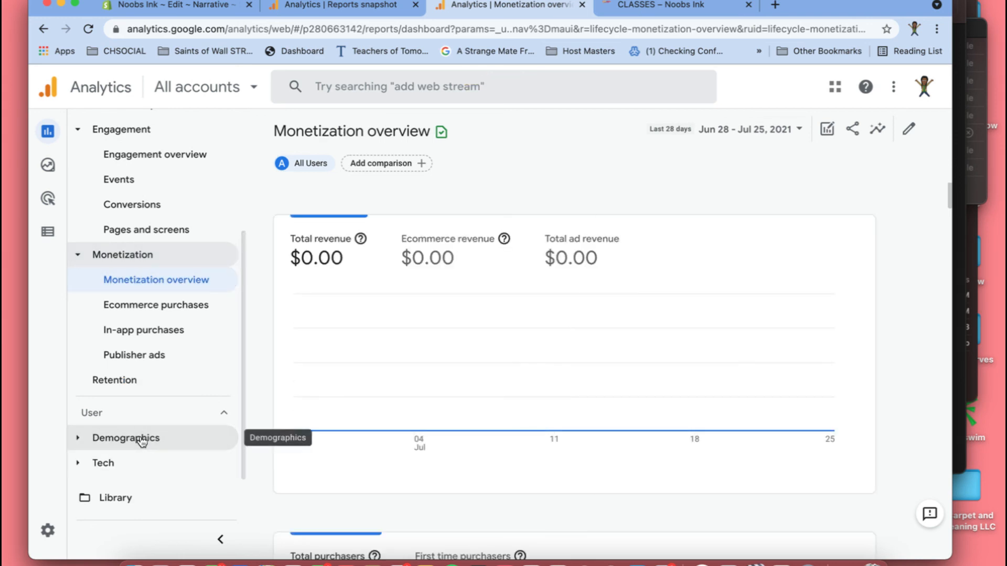
left_click(83, 441)
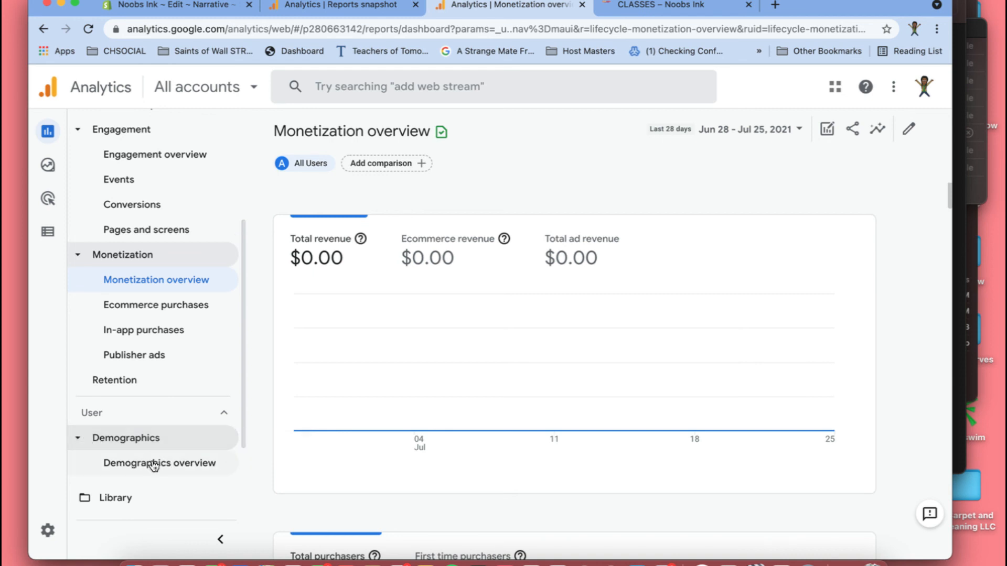
scroll(152, 466, "down", 2)
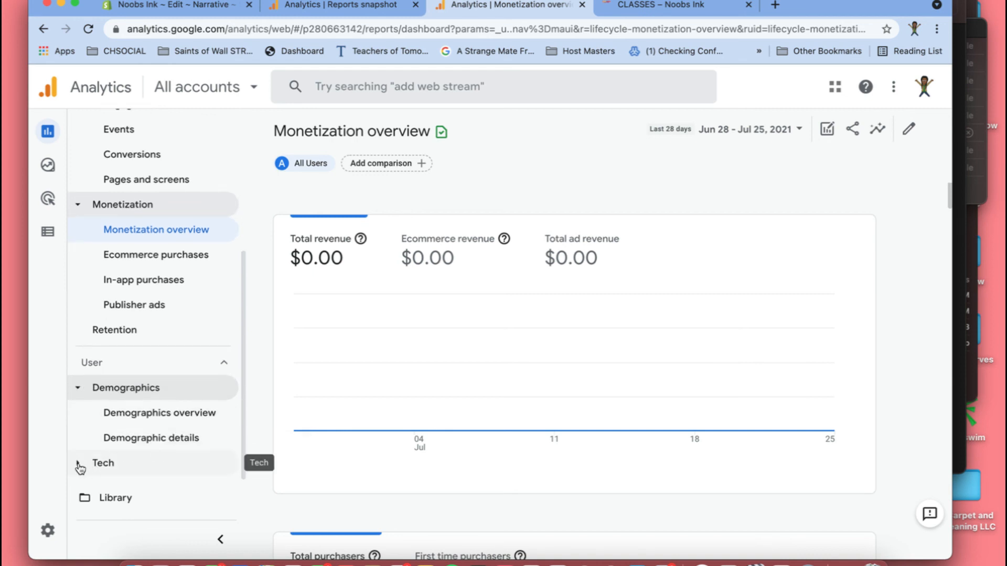
left_click(79, 466)
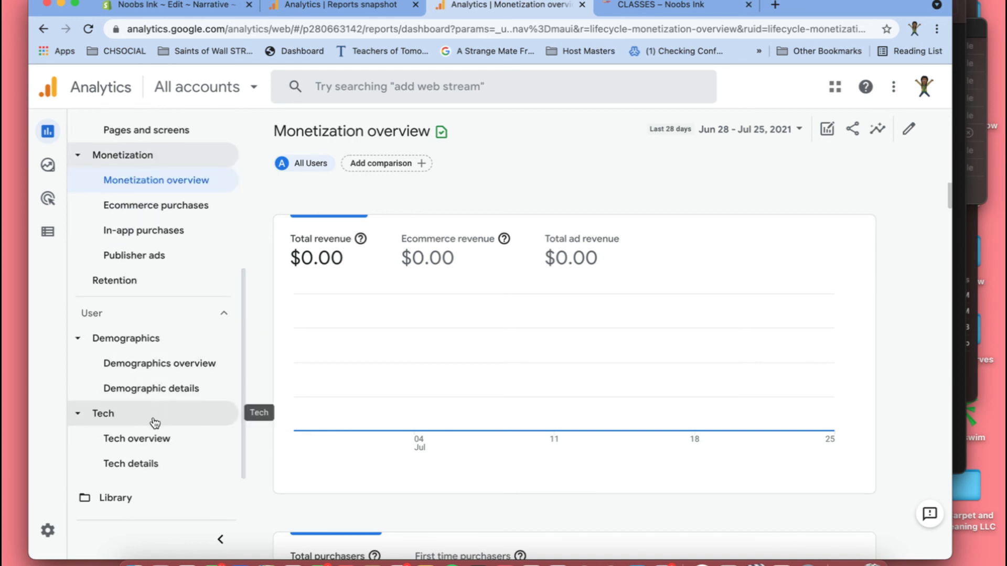
- Review the Life cycle report list again and return to the Reports snapshot
scroll(169, 246, "up", 5)
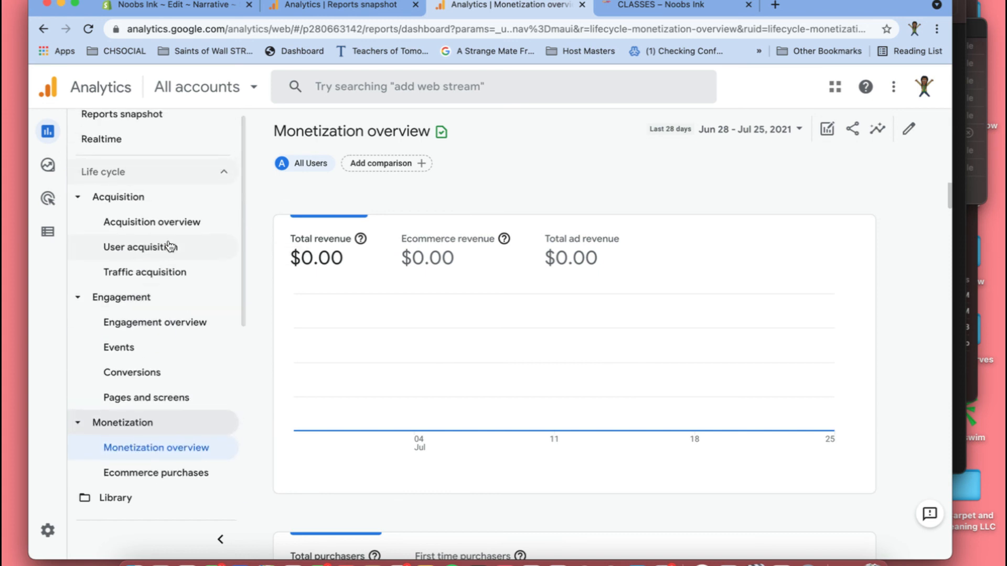
mouse_move(45, 173)
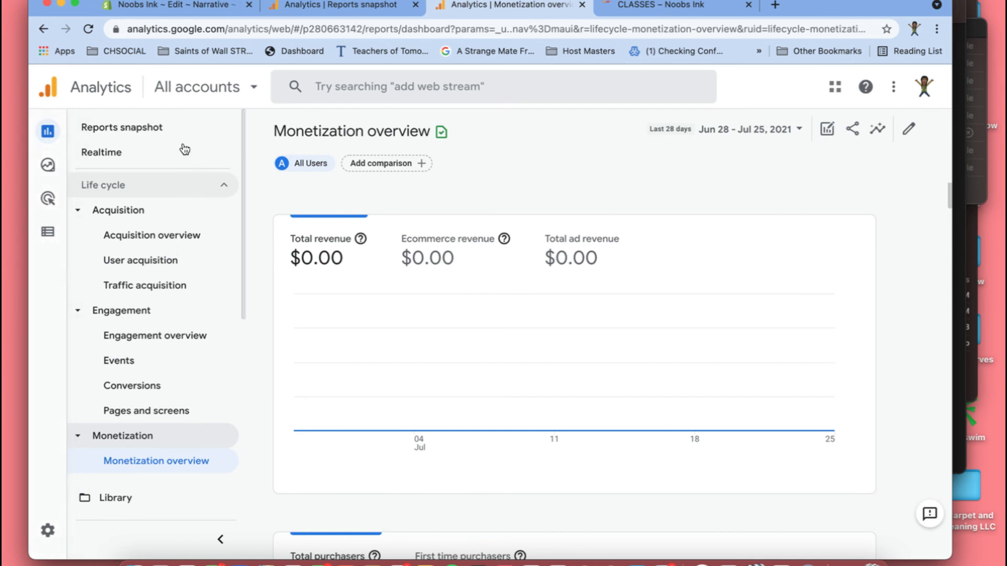
left_click(143, 135)
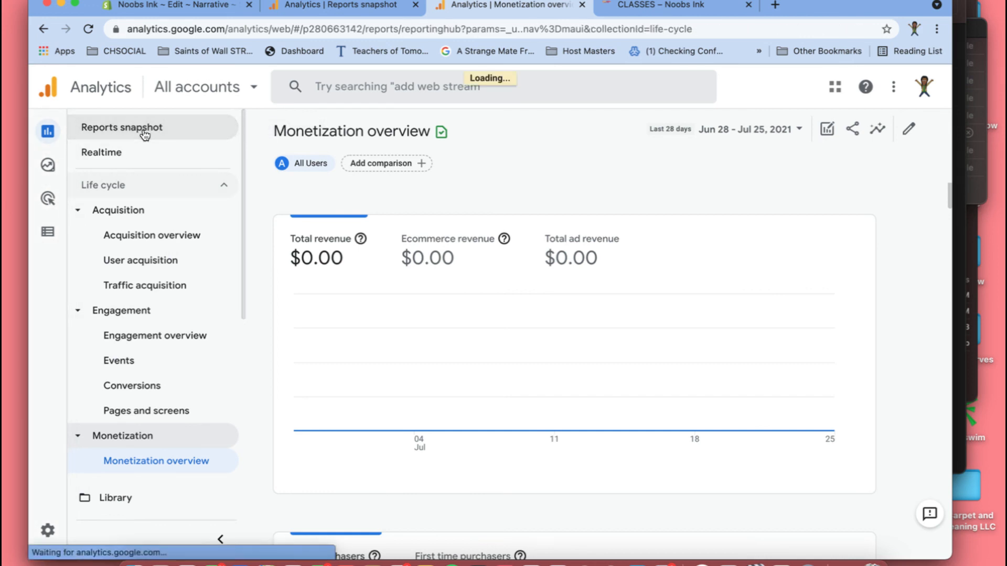